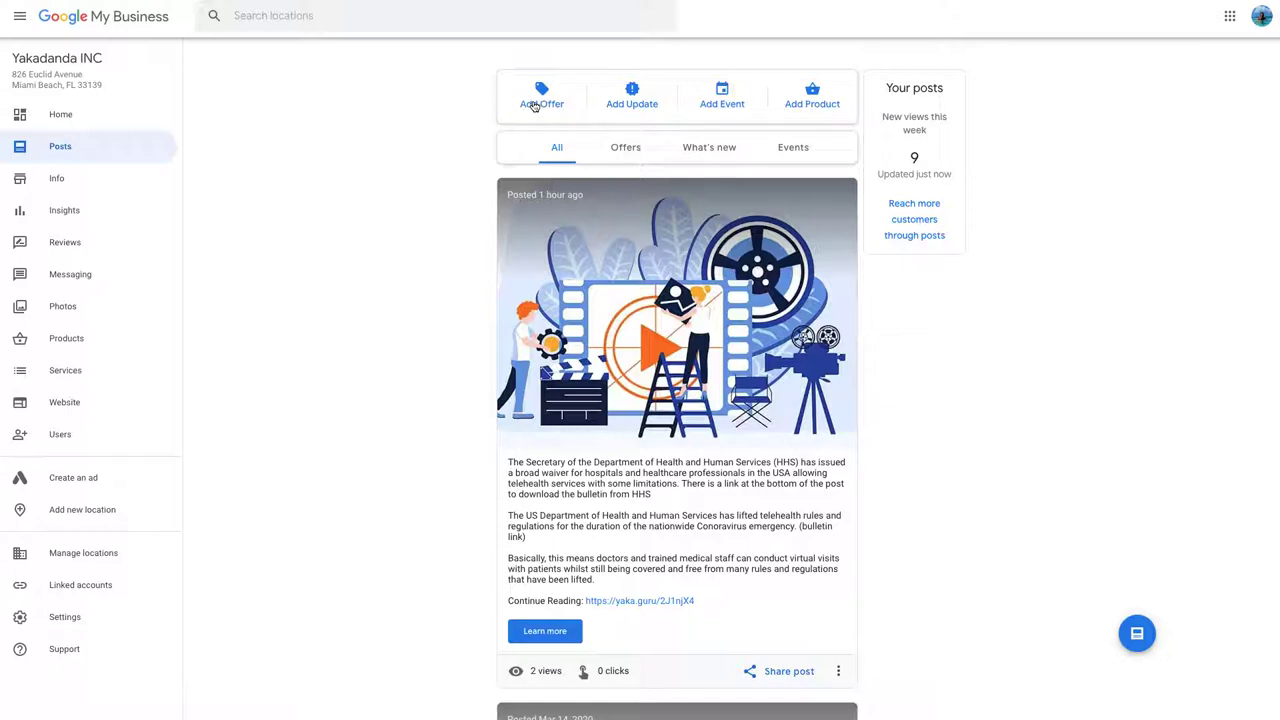
Start a new Add Offer post and expand its extra detail fields, including the redeem-offer link.
left_click(534, 104)
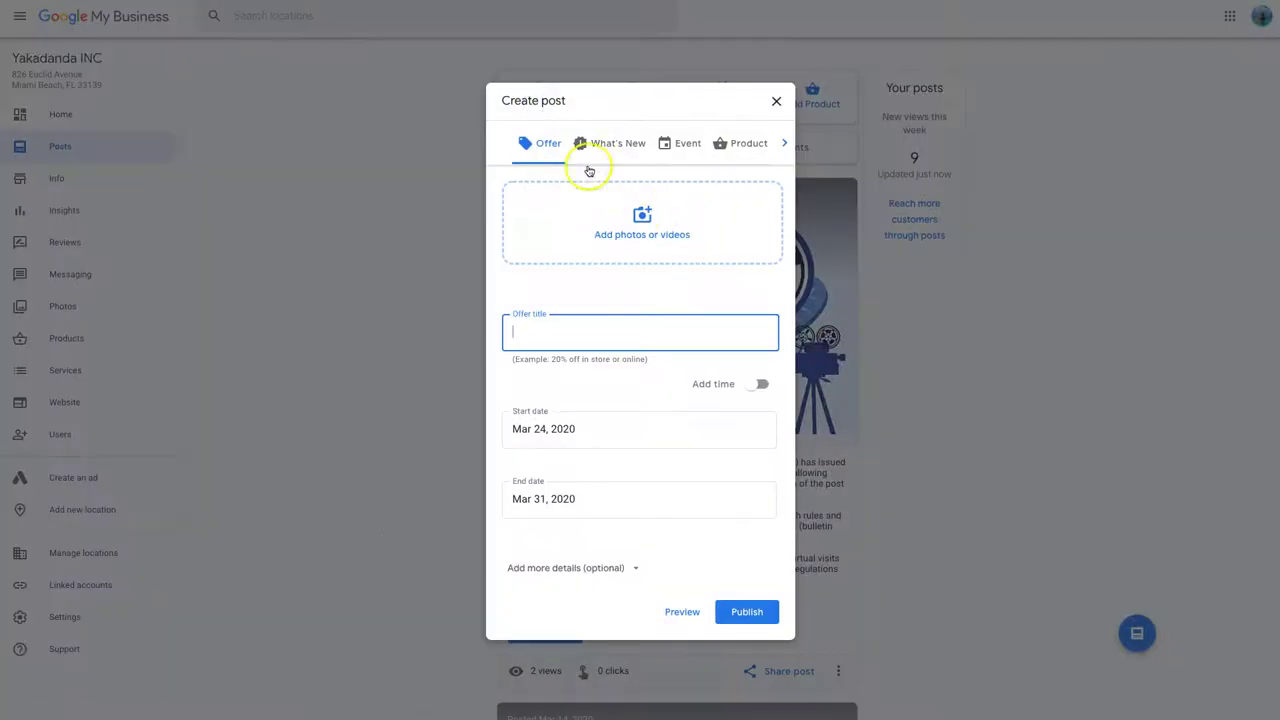
left_click(586, 569)
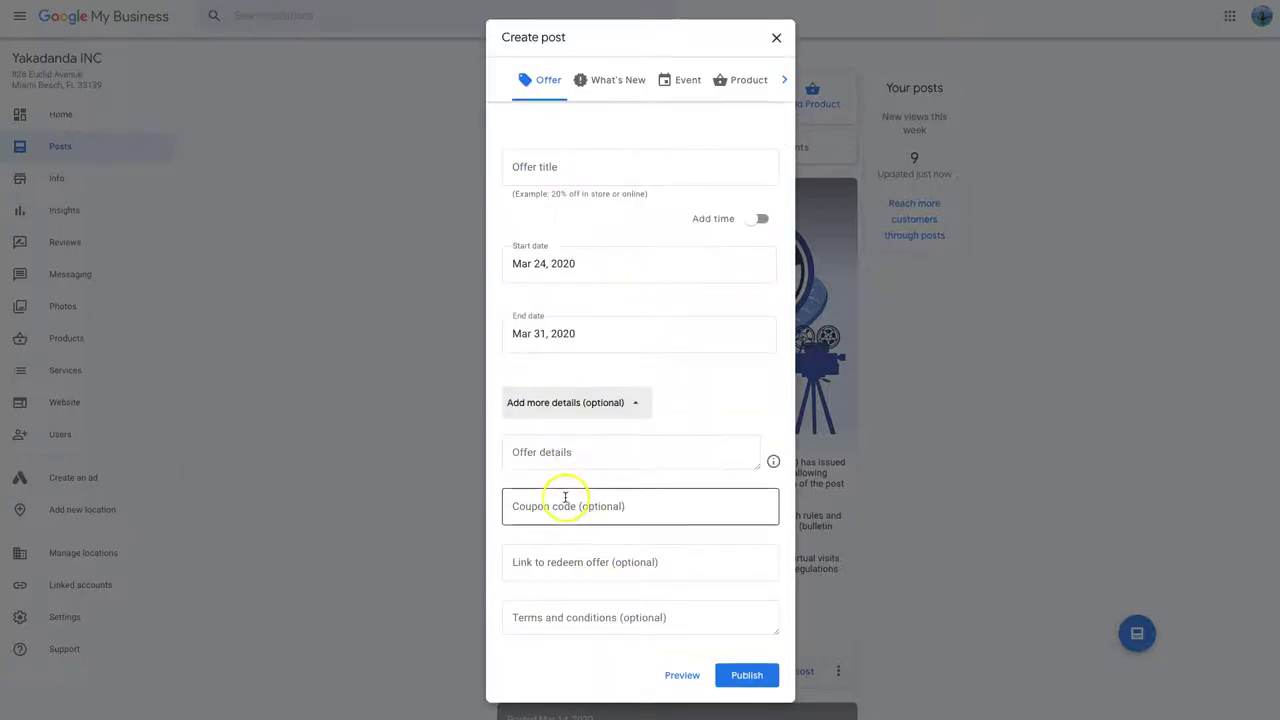
left_click(557, 562)
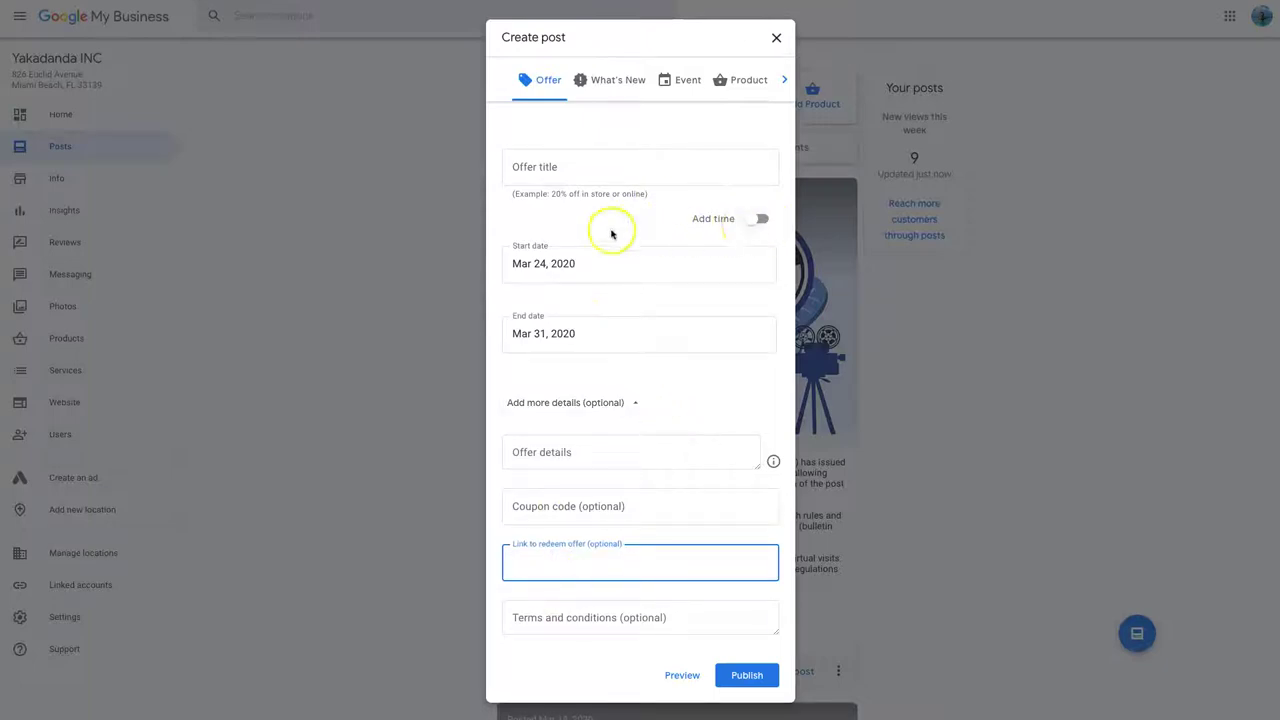
Compare the What's New, Event and Product post forms, including the product categories.
left_click(605, 79)
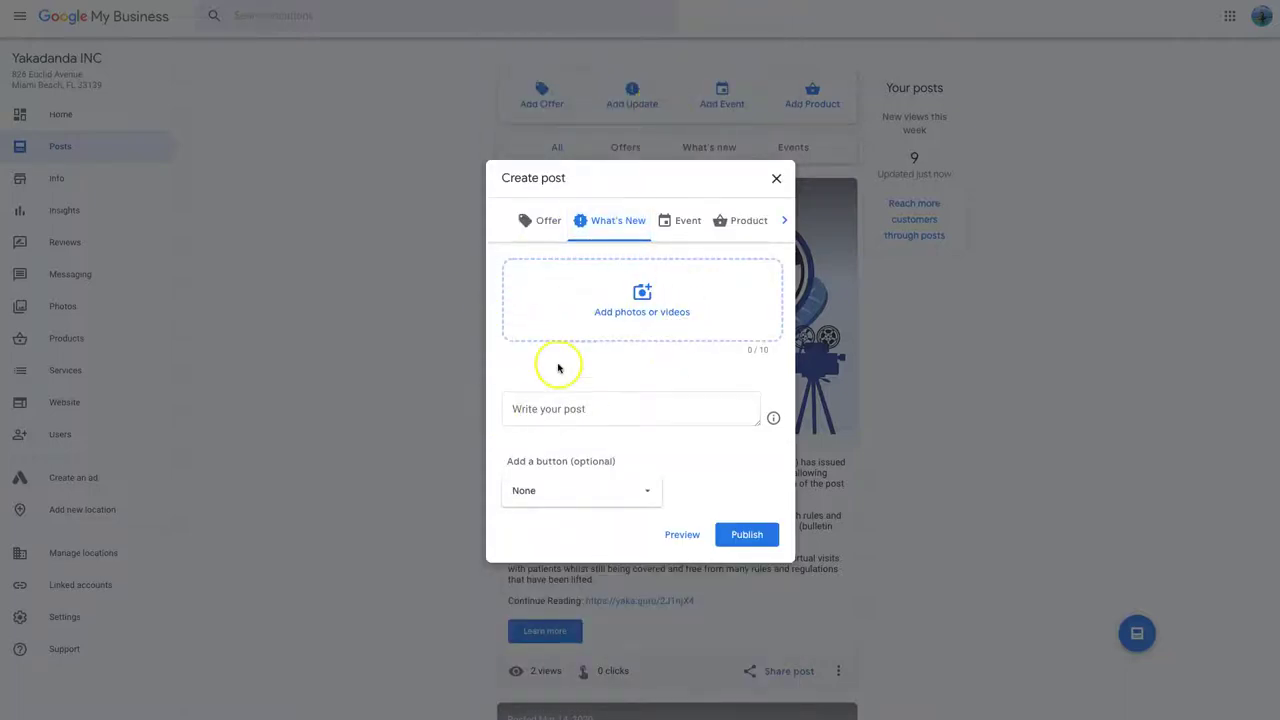
left_click(681, 220)
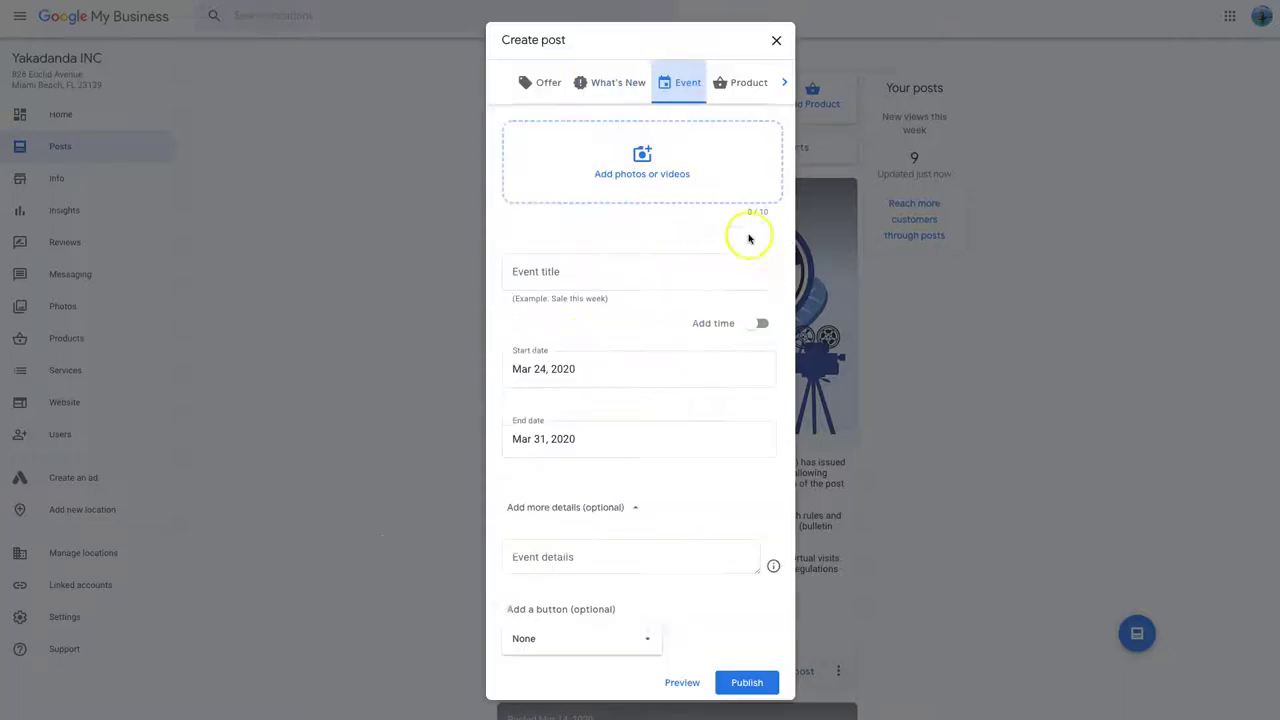
scroll(606, 190, "up", 1)
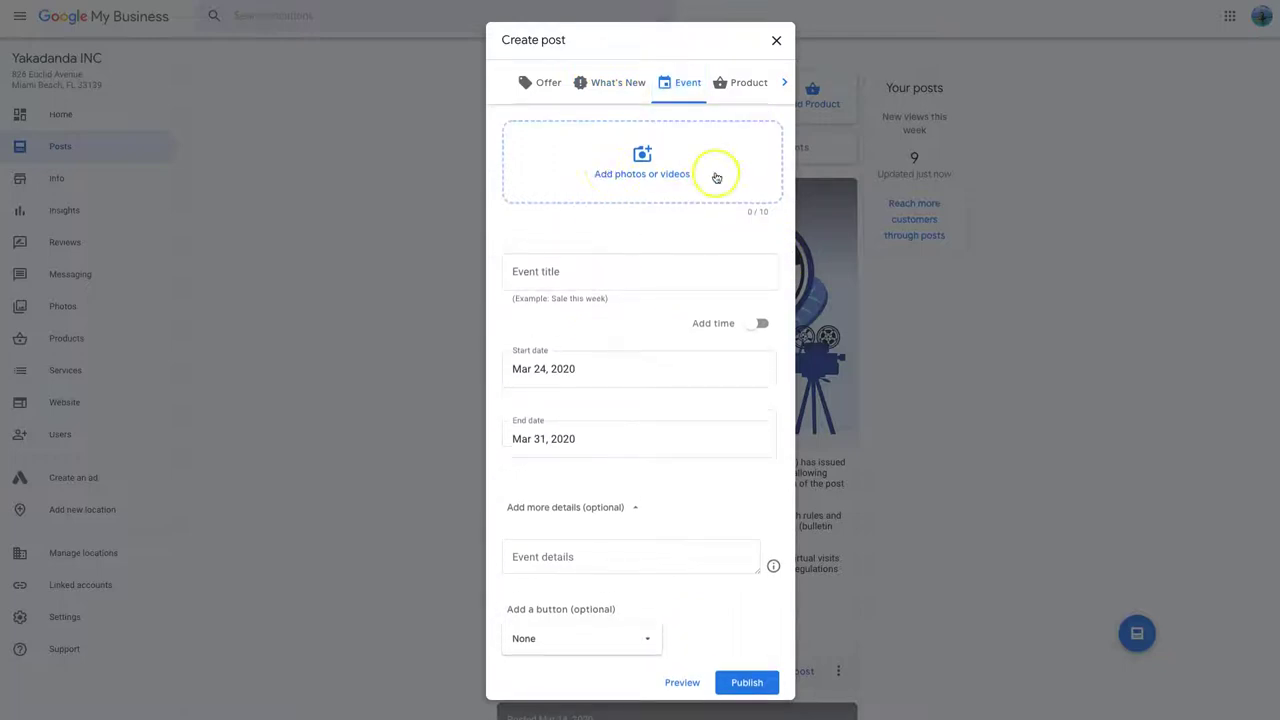
left_click(728, 86)
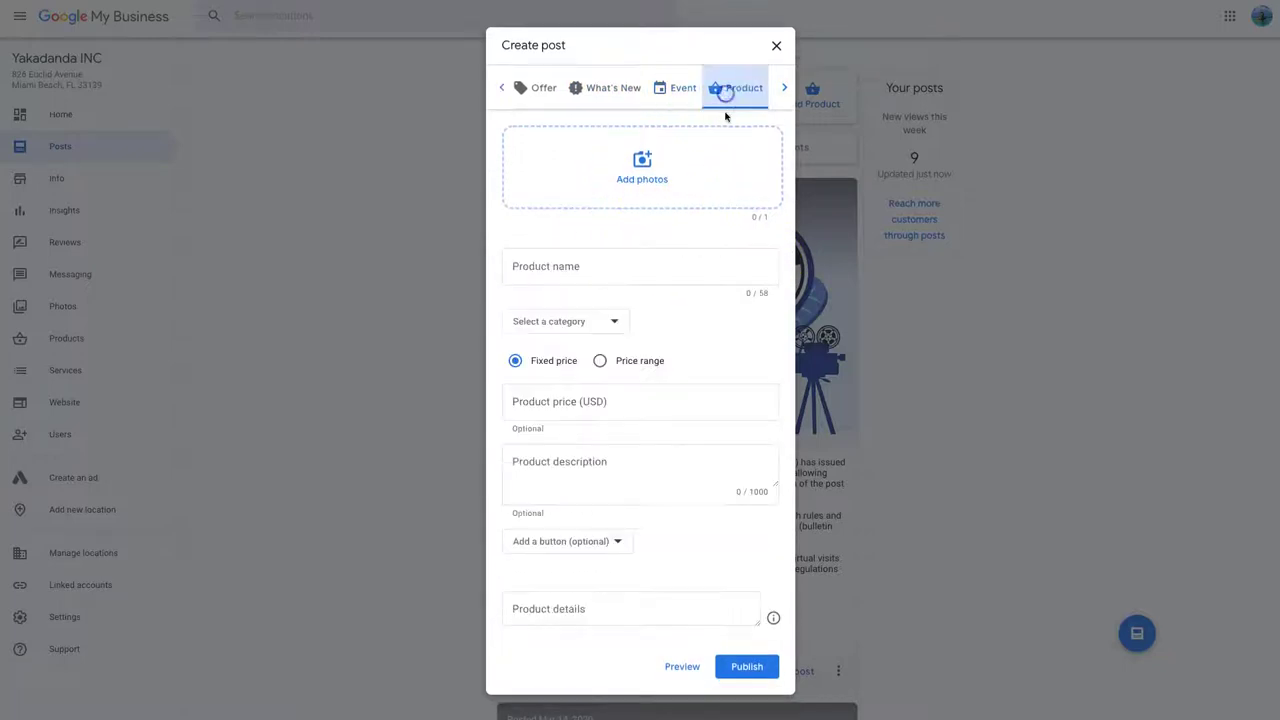
left_click(589, 330)
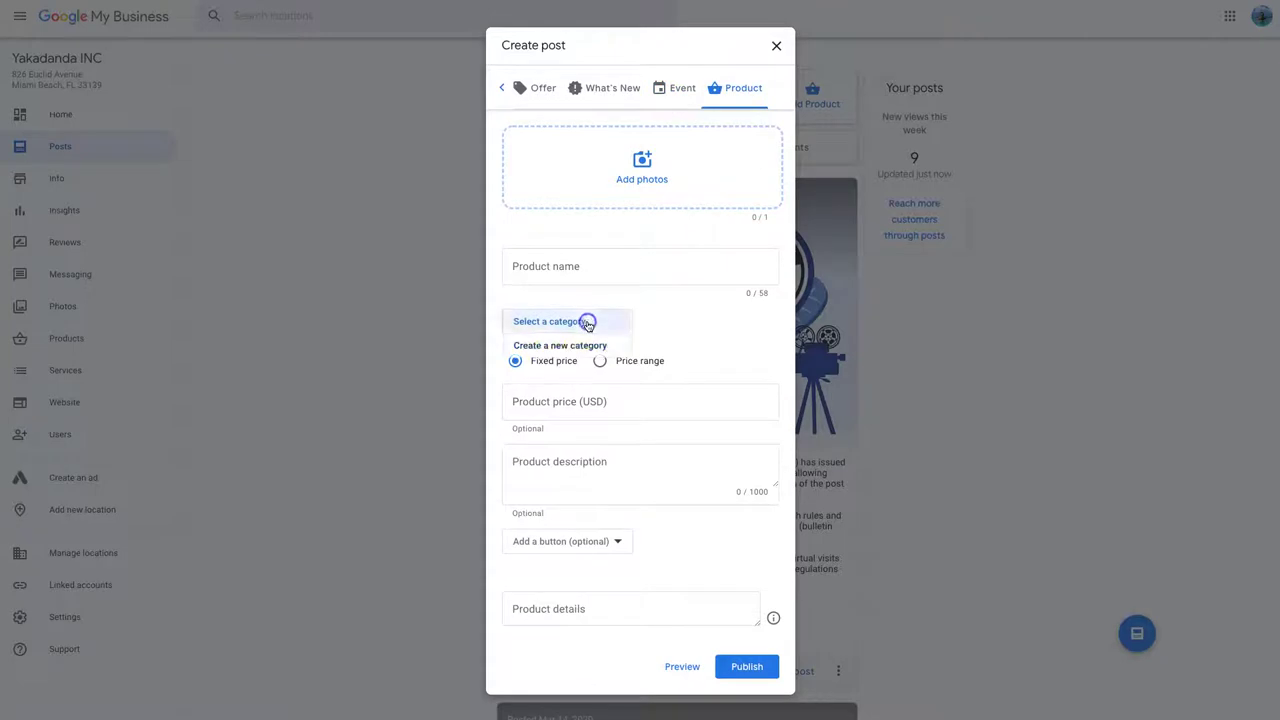
left_click(743, 269)
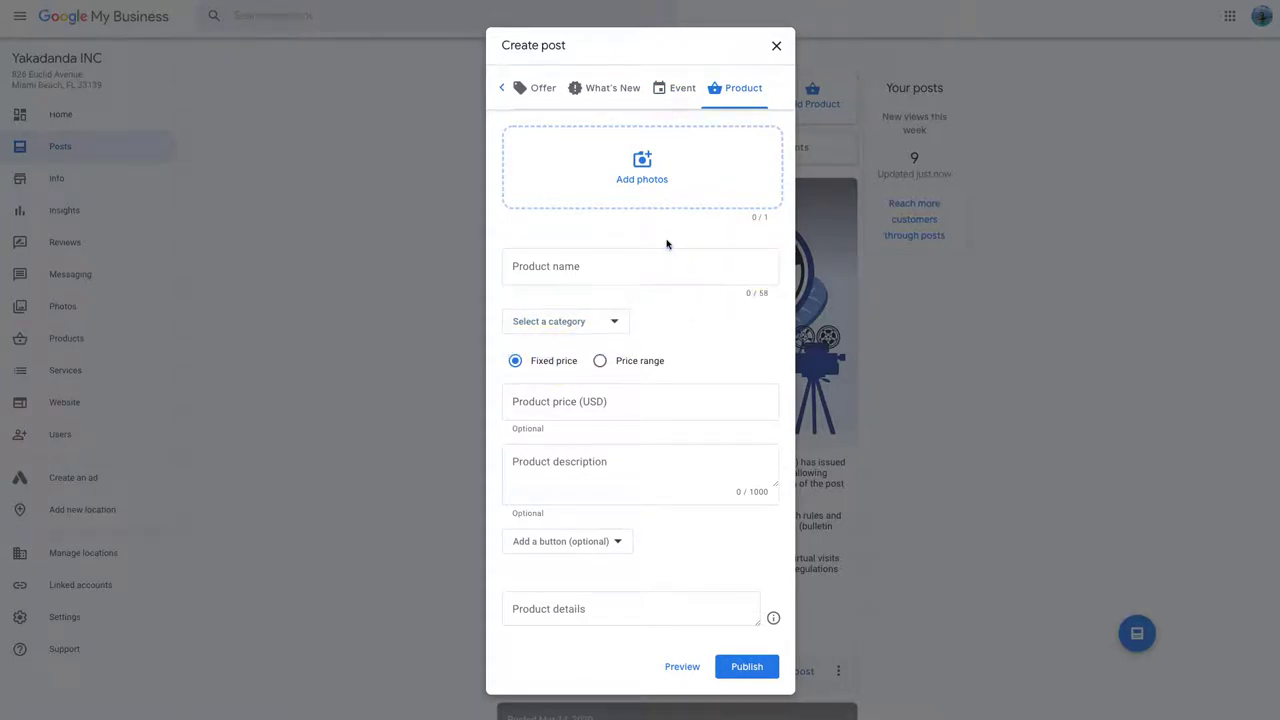
left_click(665, 230)
Upload the overview image to a What's New post so it shows 1 / 10 media.
left_click(603, 89)
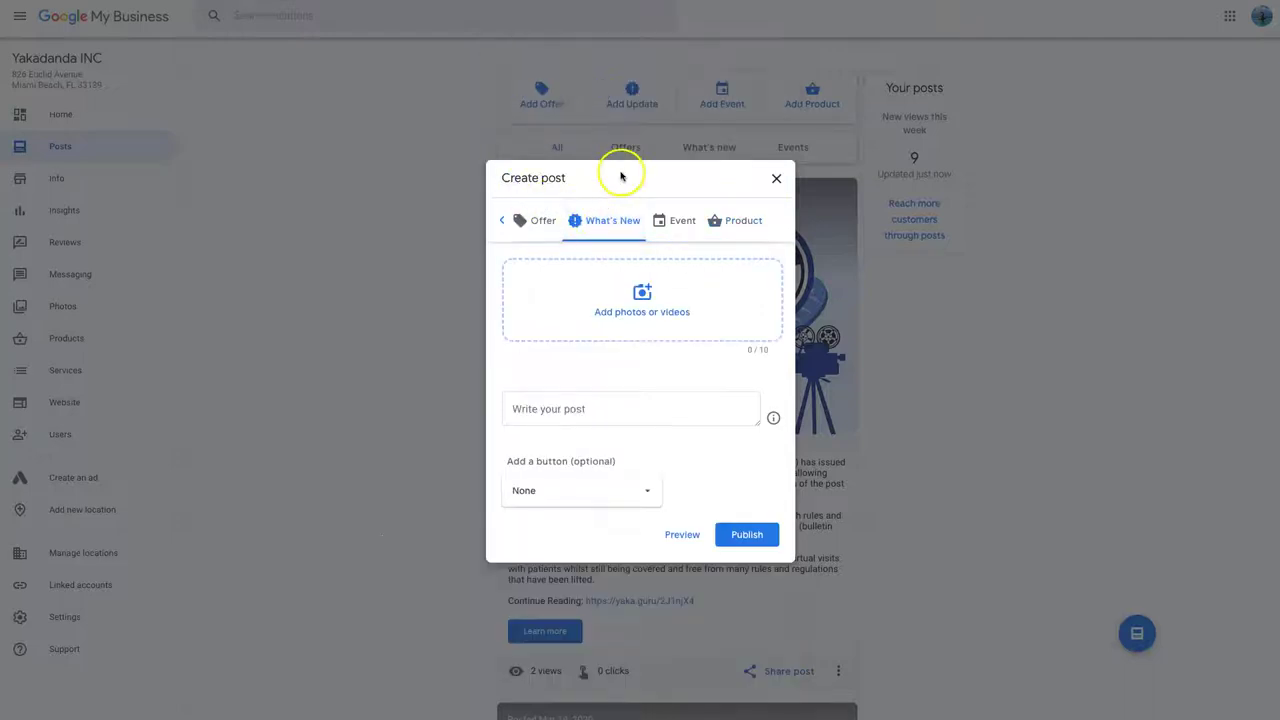
left_click(643, 298)
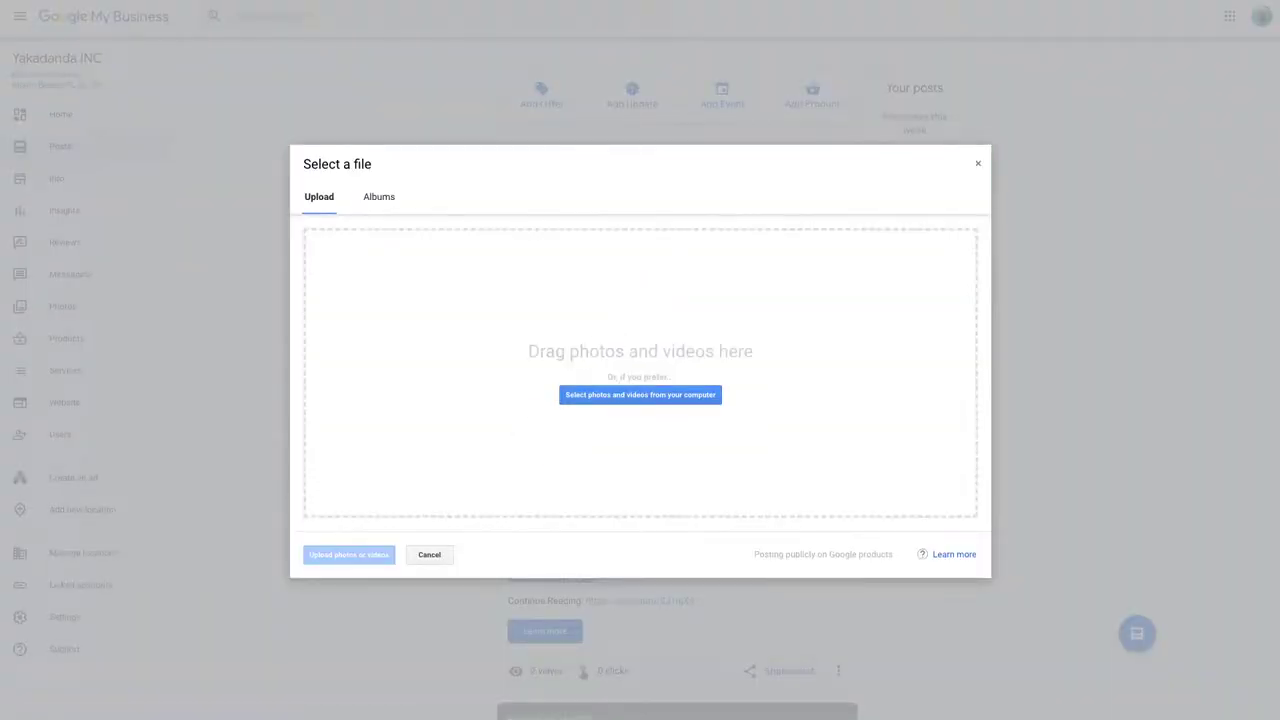
left_click_drag(1279, 349, 669, 349)
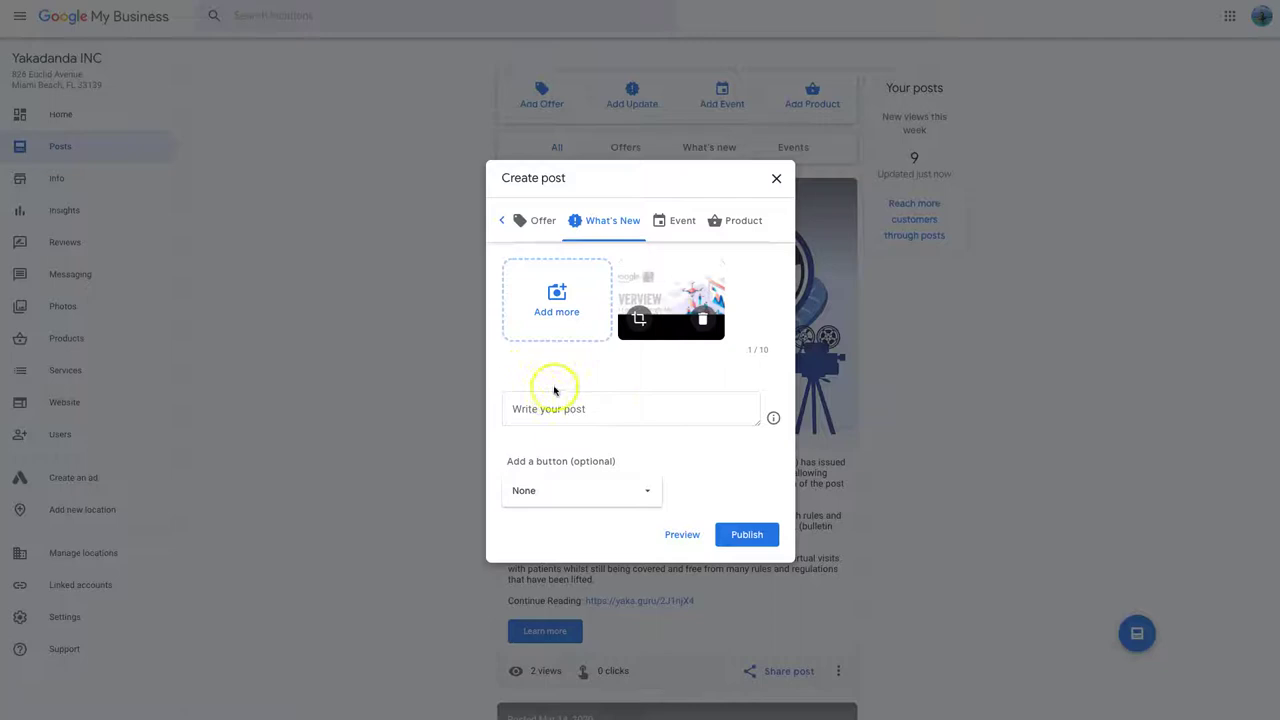
left_click(621, 381)
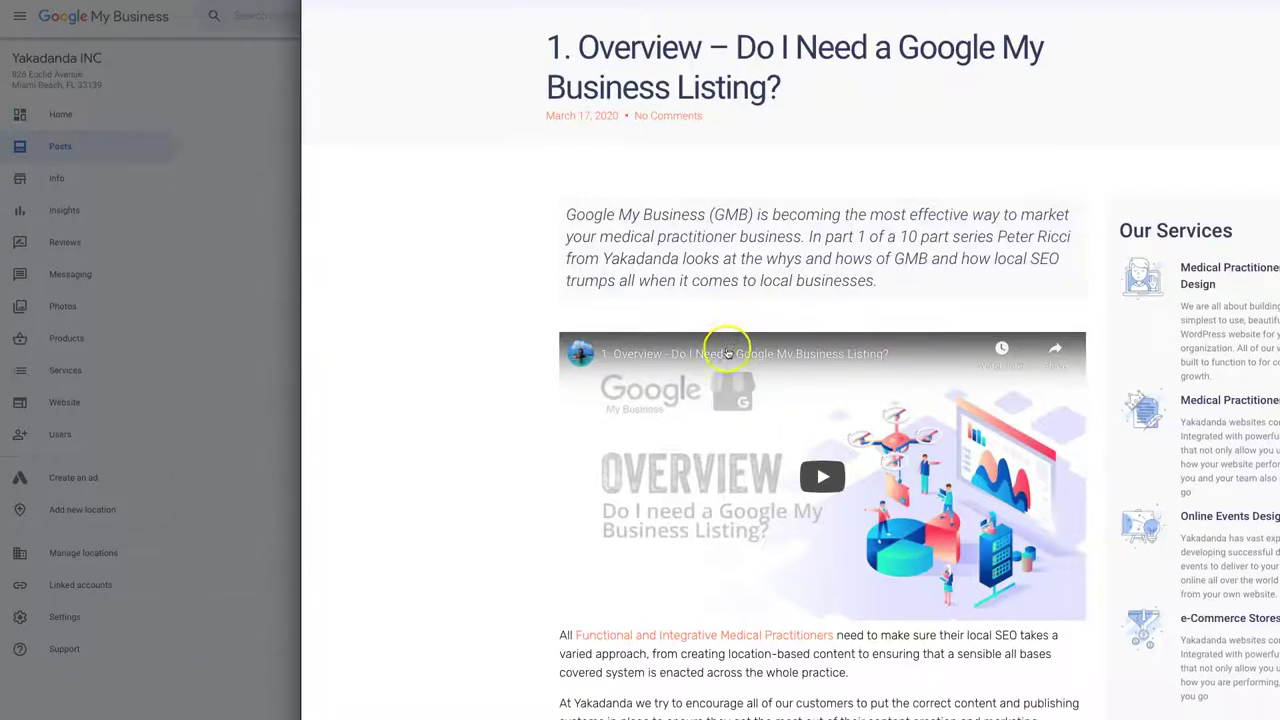
Paste the blog excerpt into the post text, with the blog heading above it and a blank line between.
scroll(726, 349, "down", 2)
scroll(831, 414, "up", 4)
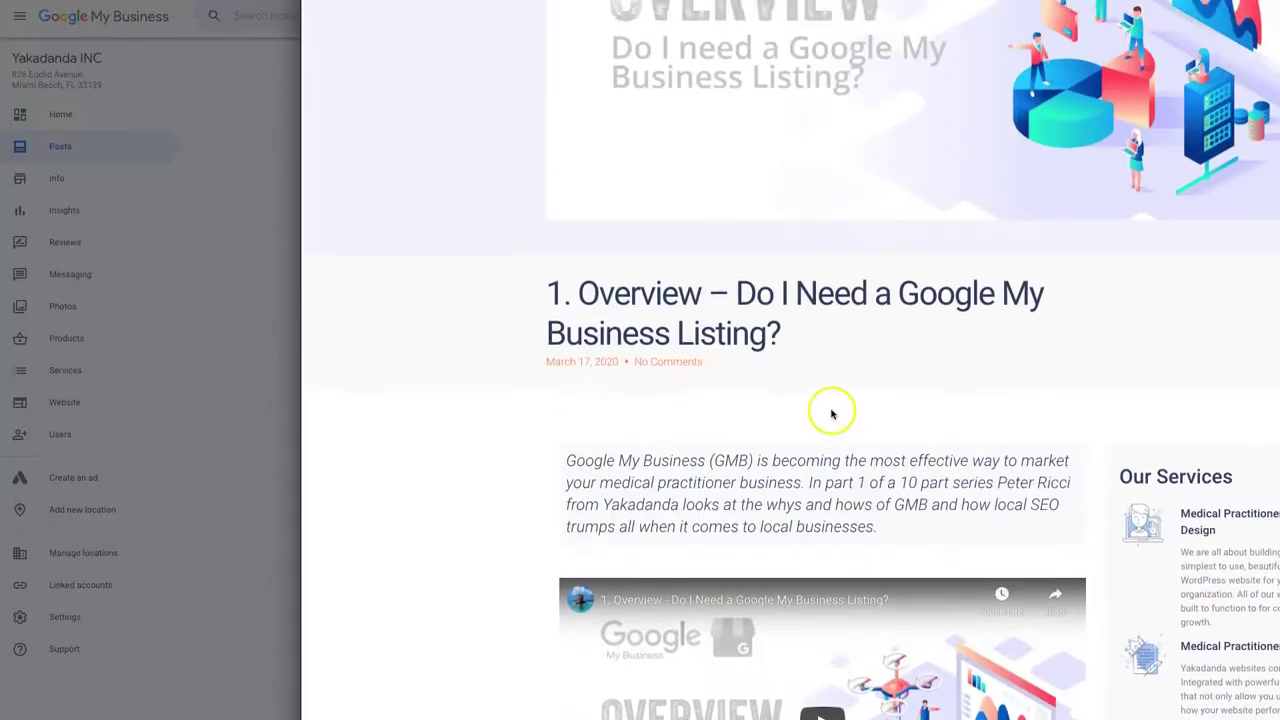
scroll(831, 414, "down", 2)
left_click_drag(886, 374, 567, 314)
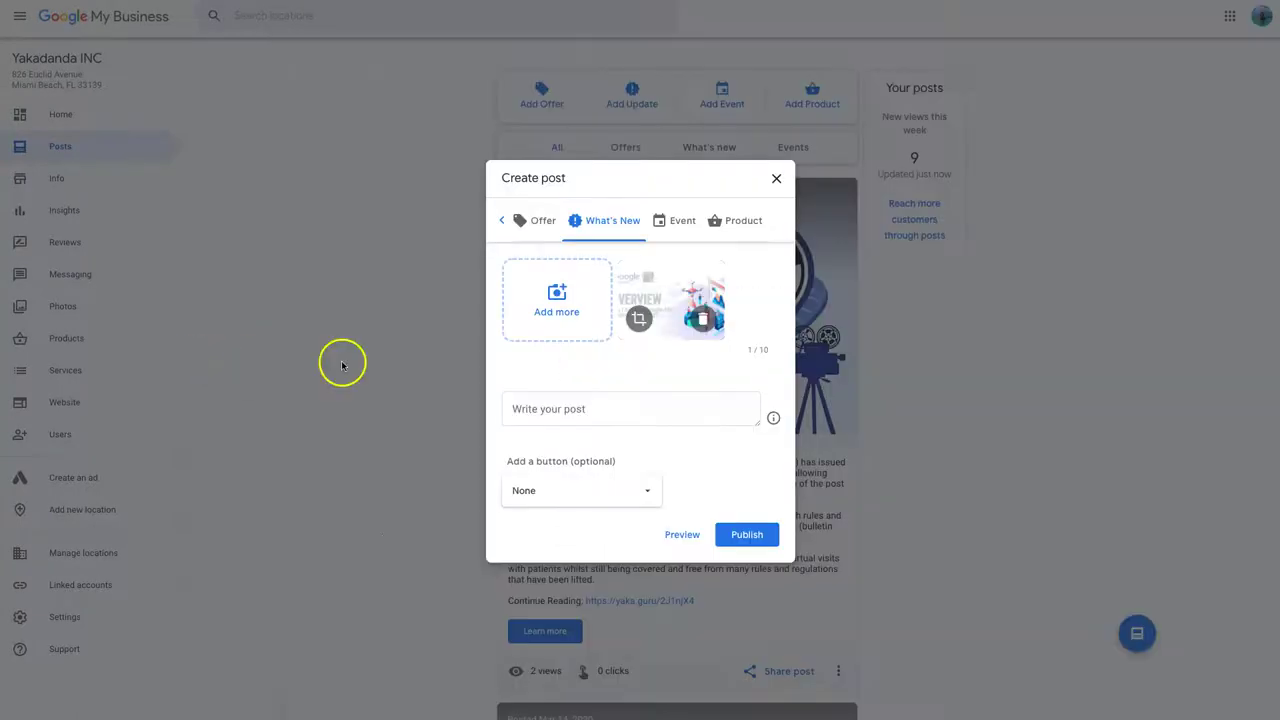
left_click(551, 416)
key("ctrl+v")
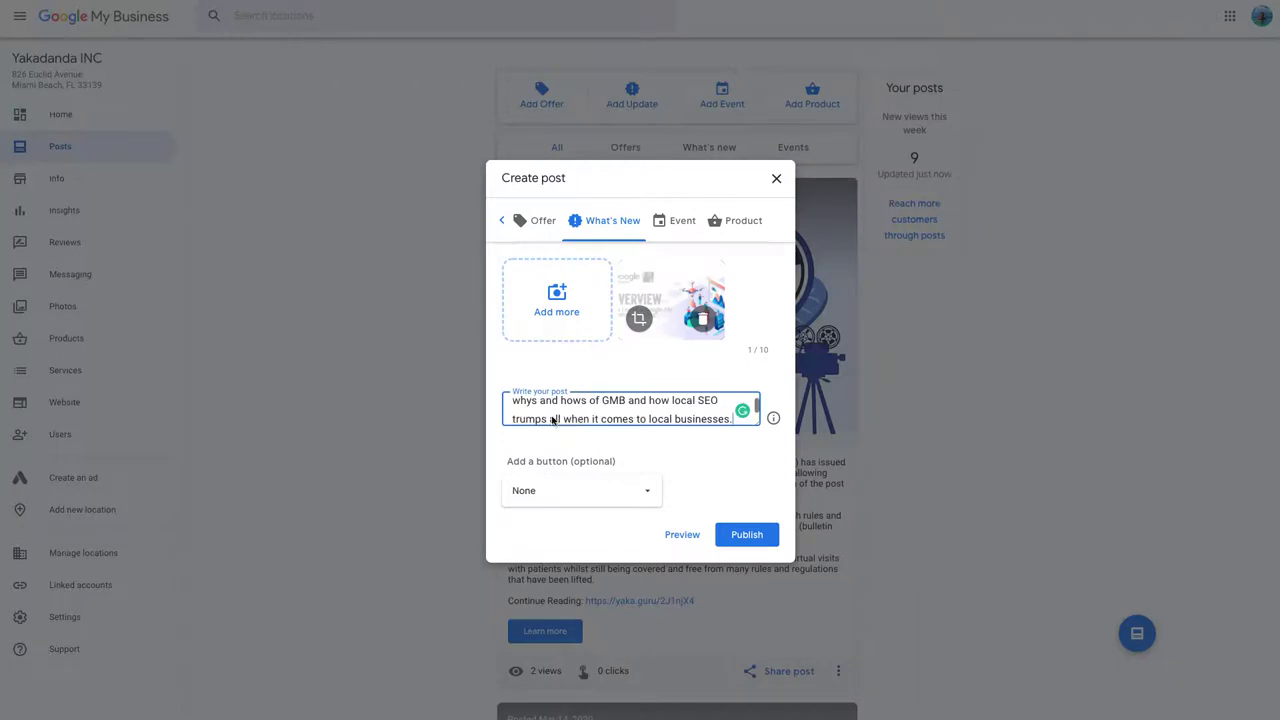
scroll(757, 420, "up", 3)
left_click_drag(757, 417, 740, 563)
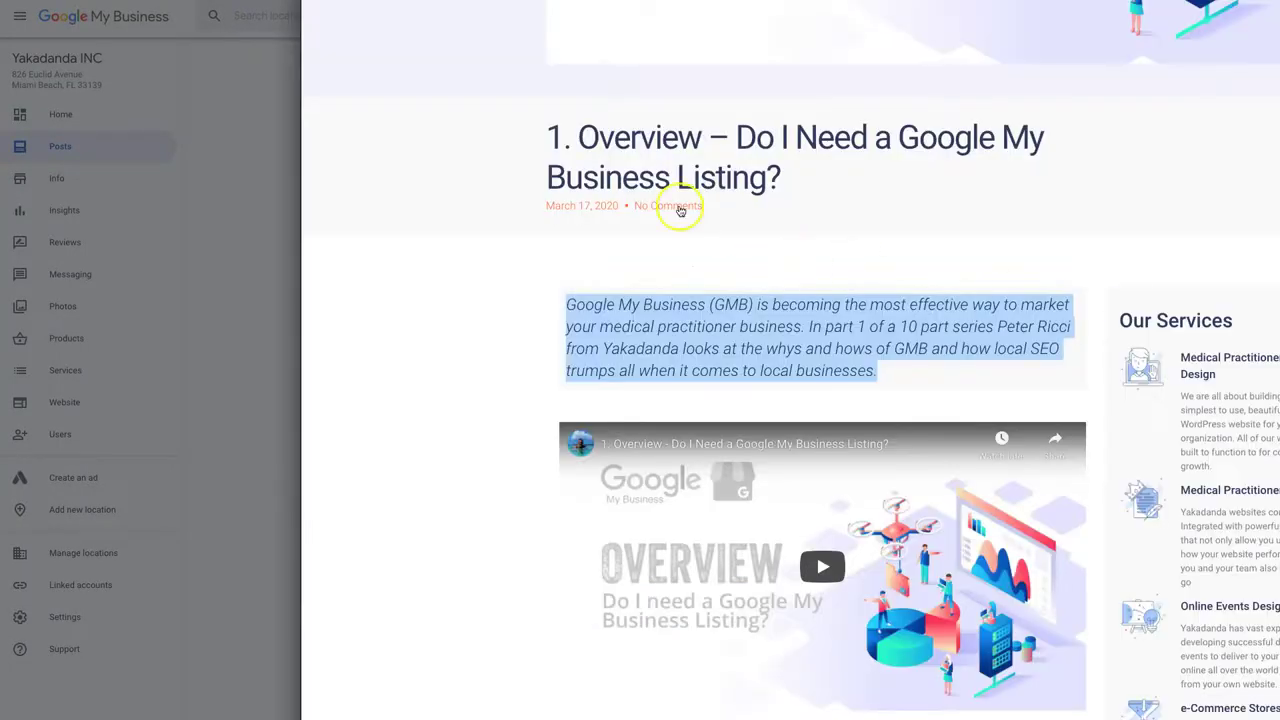
left_click_drag(549, 133, 803, 173)
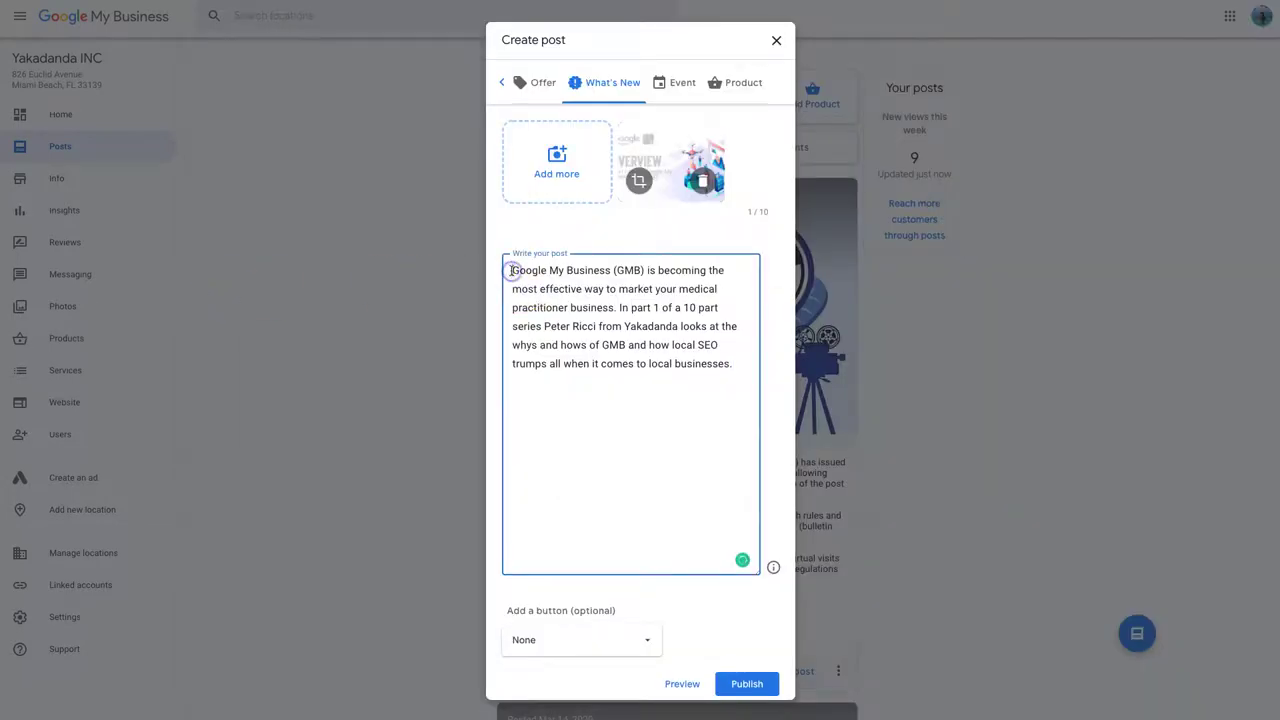
type("1. Overview – Do I Need a Google My Business Listing?")
key("Return")
key("Return")
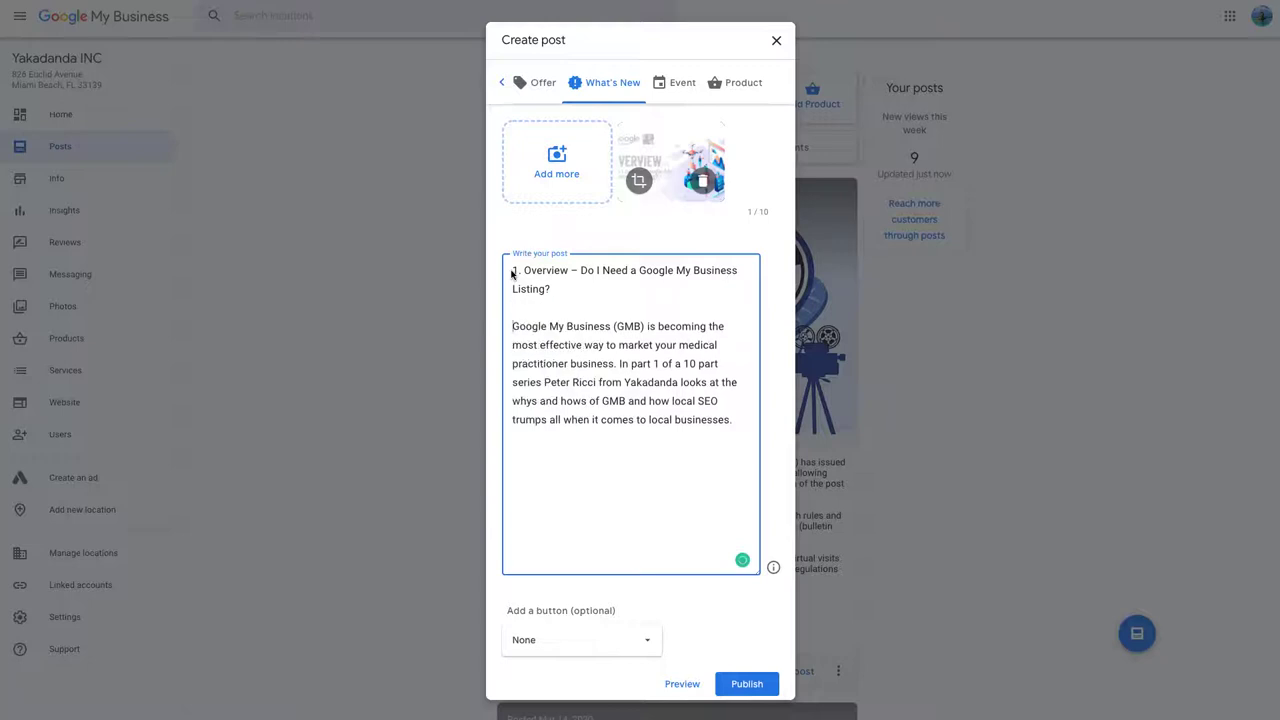
scroll(580, 350, "down", 1)
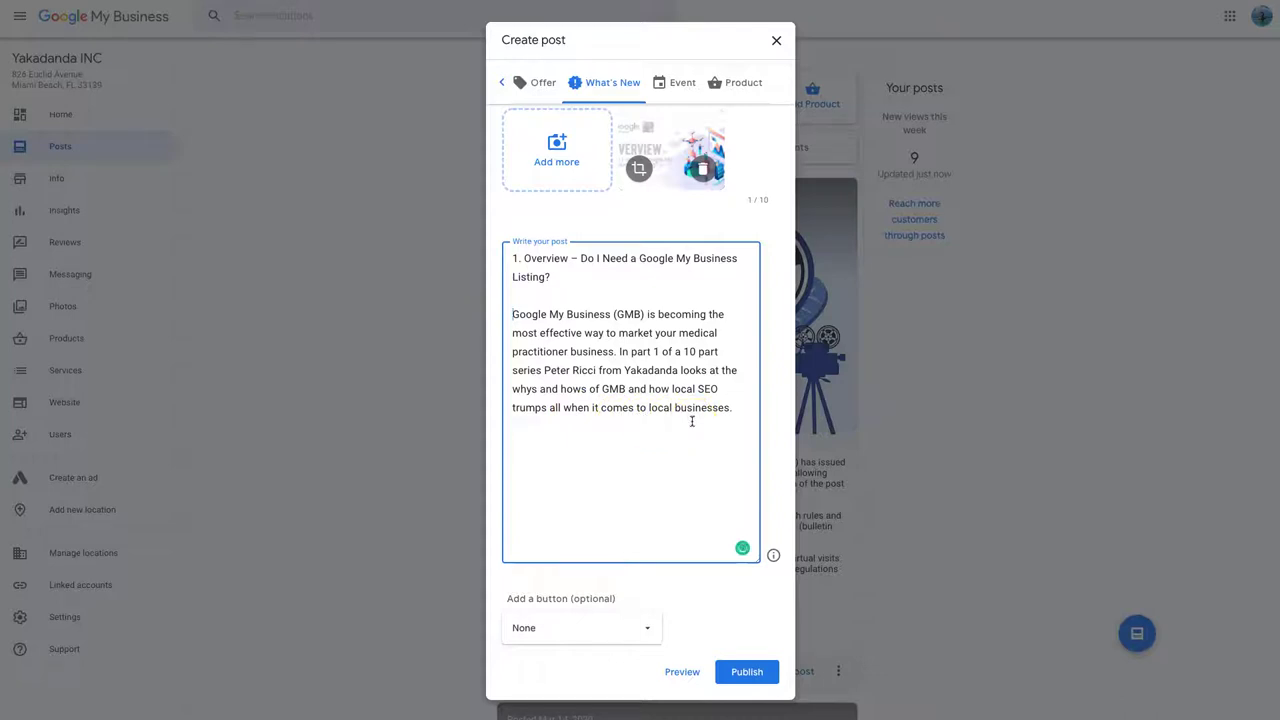
Add a Learn more button to the post and focus its link field.
left_click(560, 620)
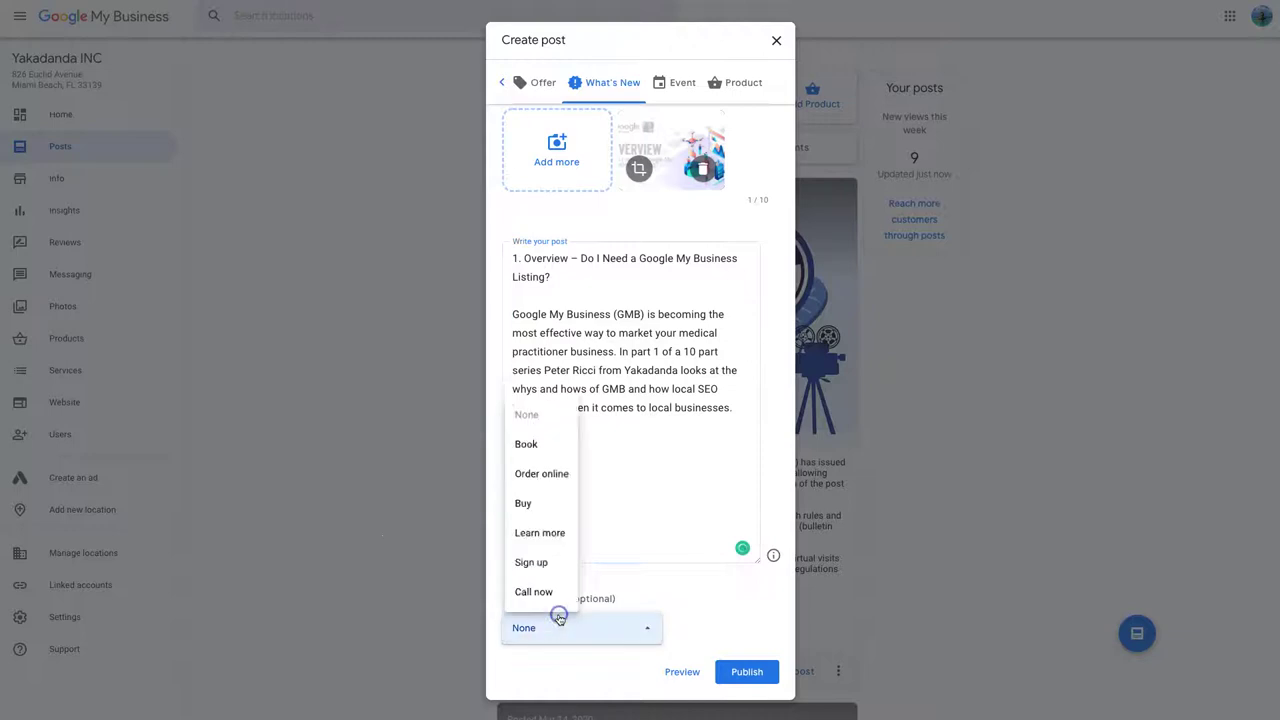
left_click(530, 526)
scroll(571, 543, "down", 1)
left_click(525, 610)
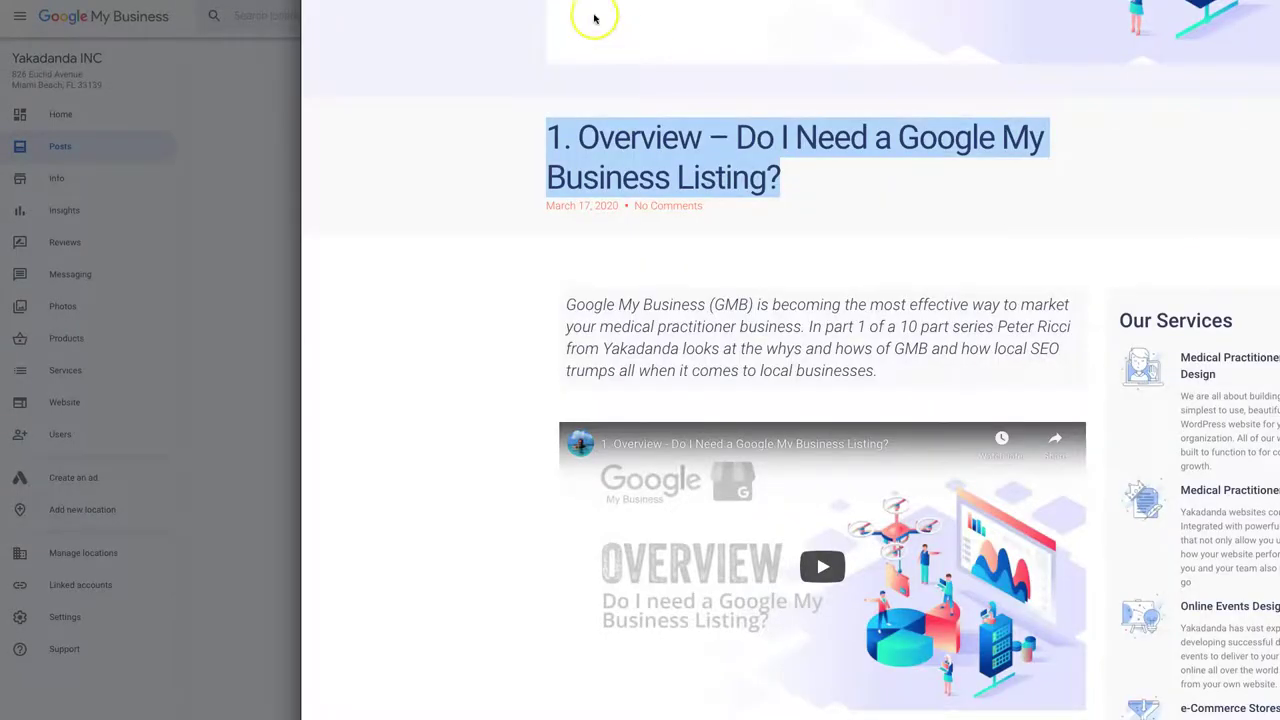
right_click(590, 8)
Find the blog post's existing Bitly short link by pasting its long URL.
left_click(640, 50)
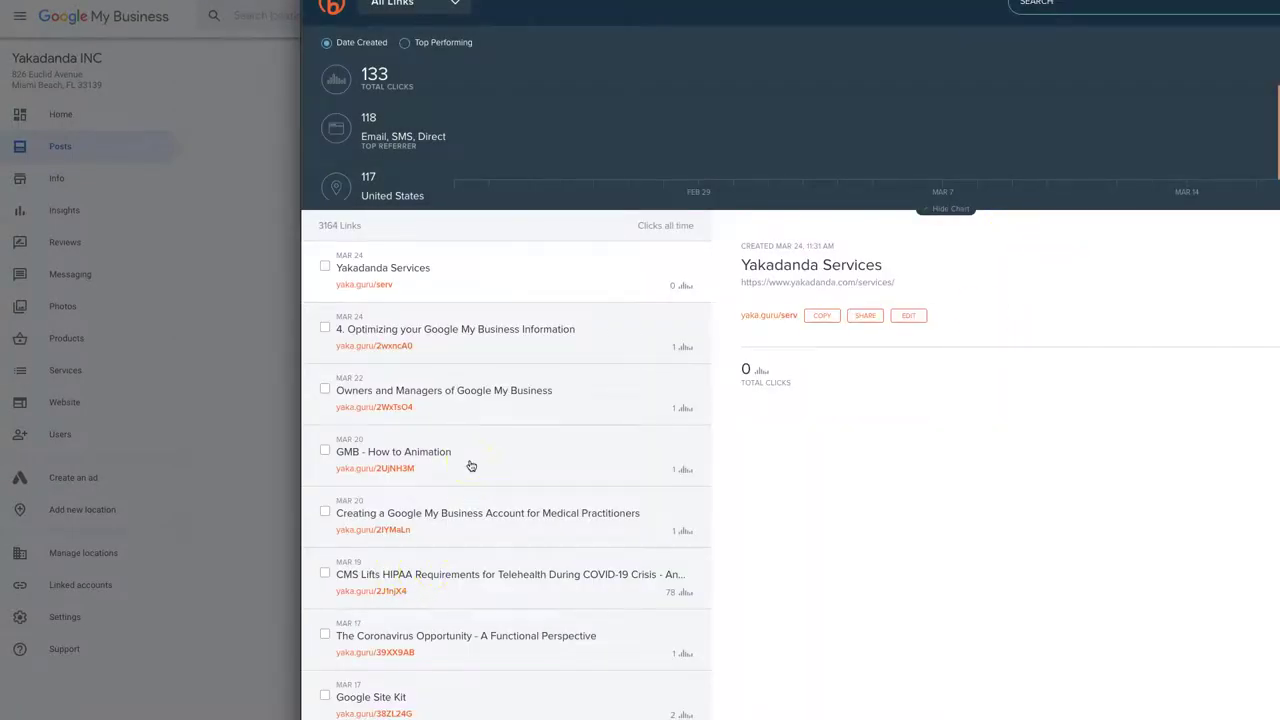
scroll(471, 466, "down", 1)
scroll(471, 466, "down", 1)
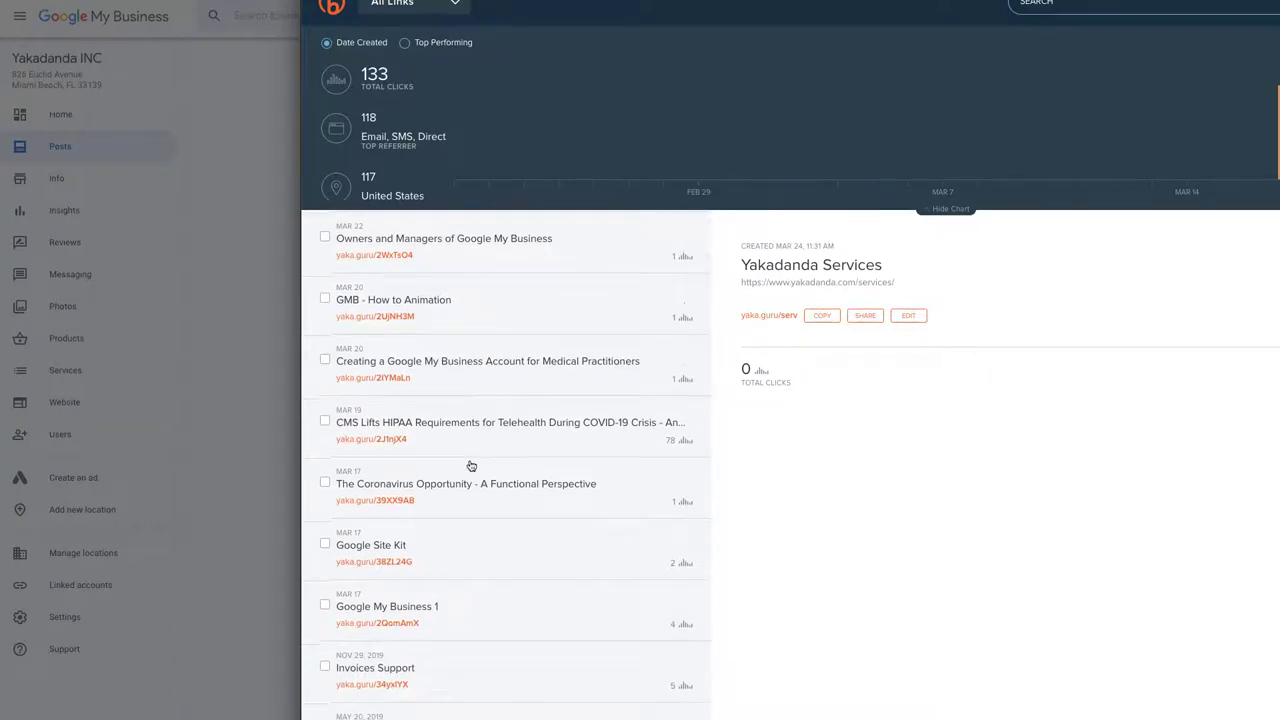
scroll(471, 466, "down", 1)
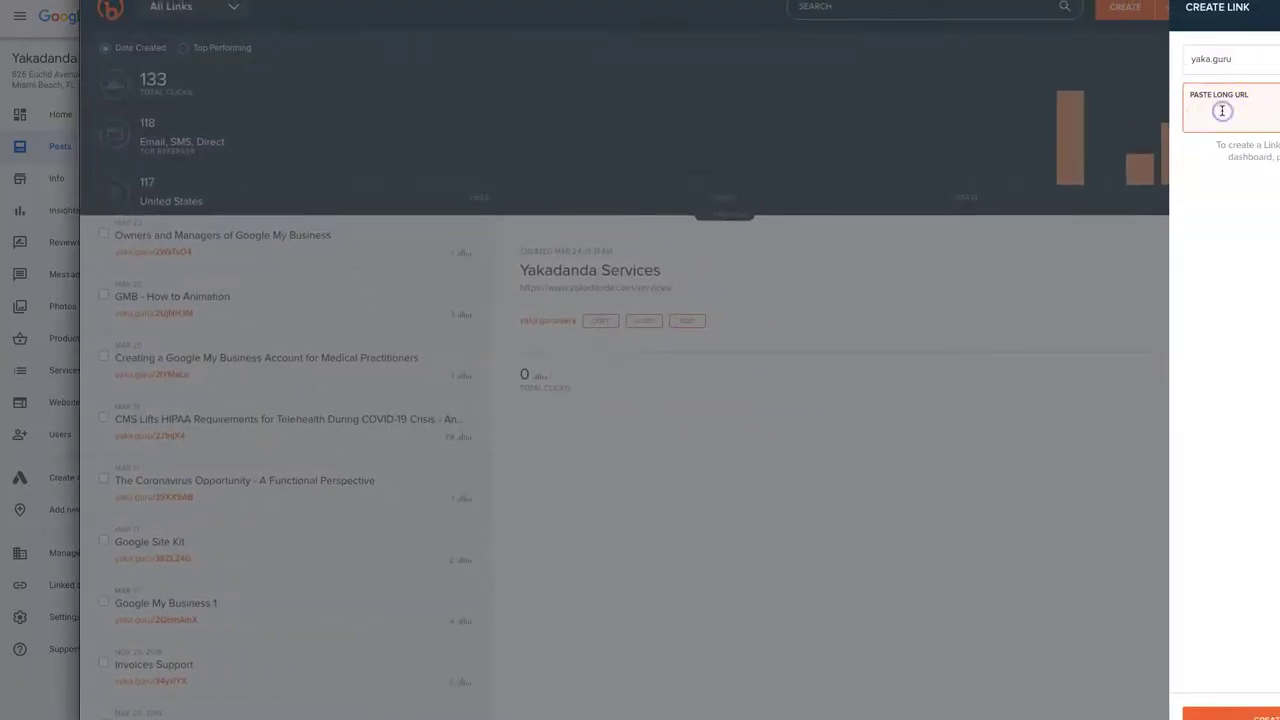
key("ctrl+v")
left_click(1234, 217)
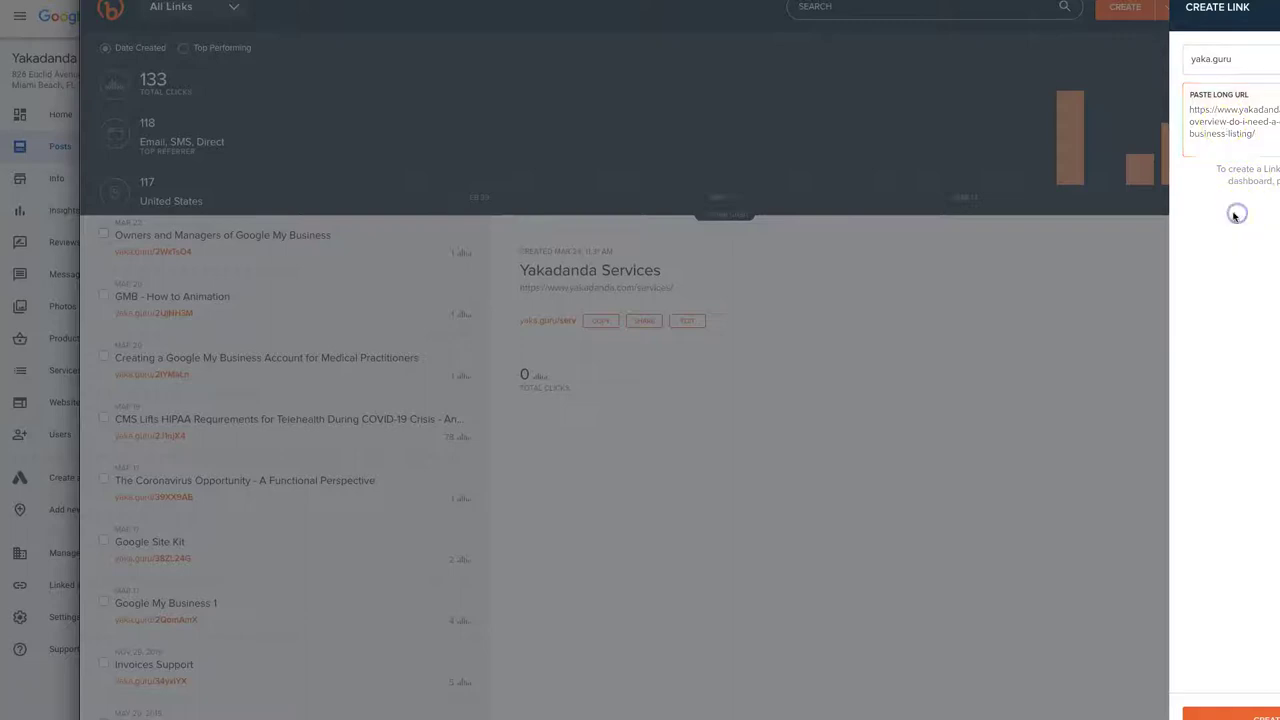
Retitle the link '1. Overview – Do I Need a Google My Business Listing?' and save it.
left_click(1234, 130)
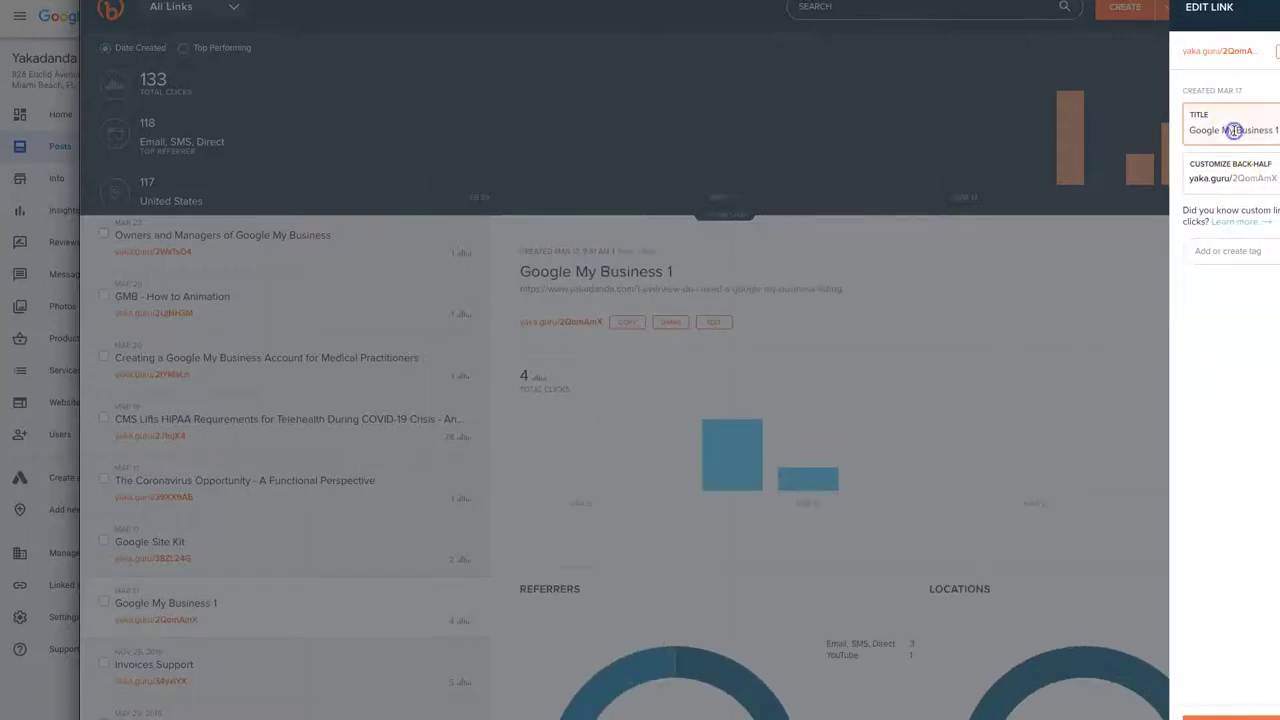
triple_click(1234, 130)
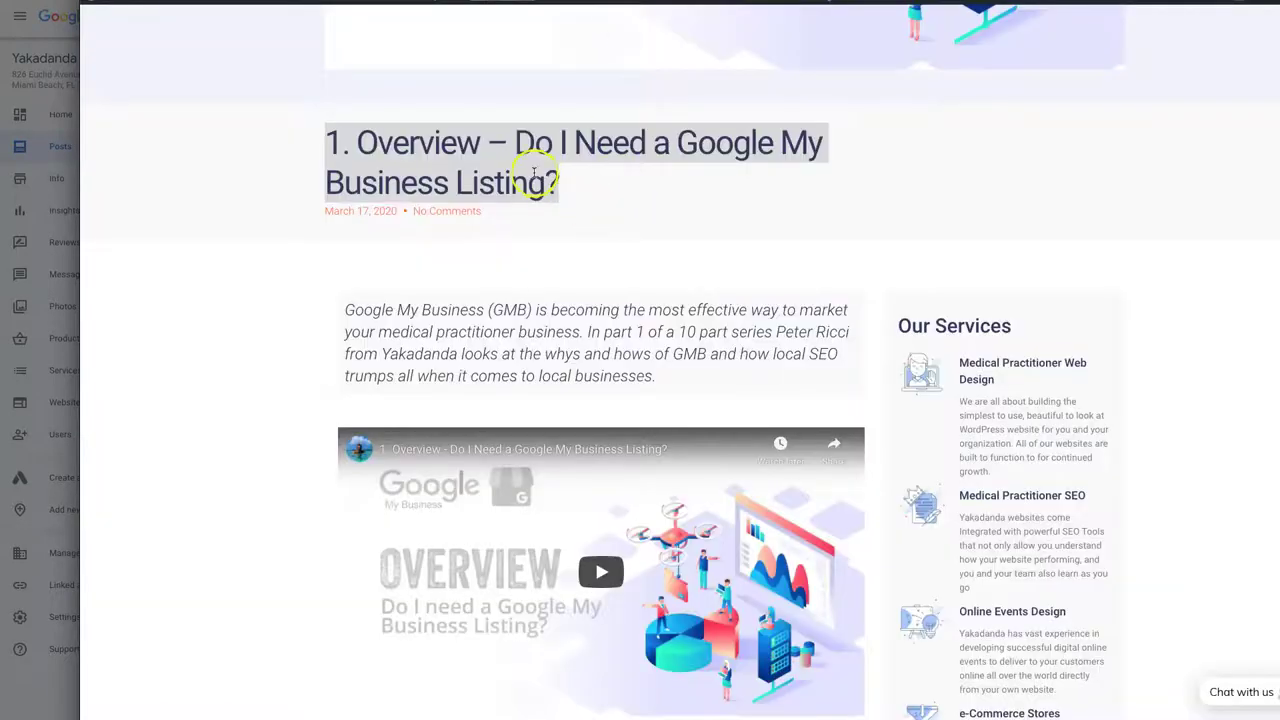
right_click(538, 176)
key("Return")
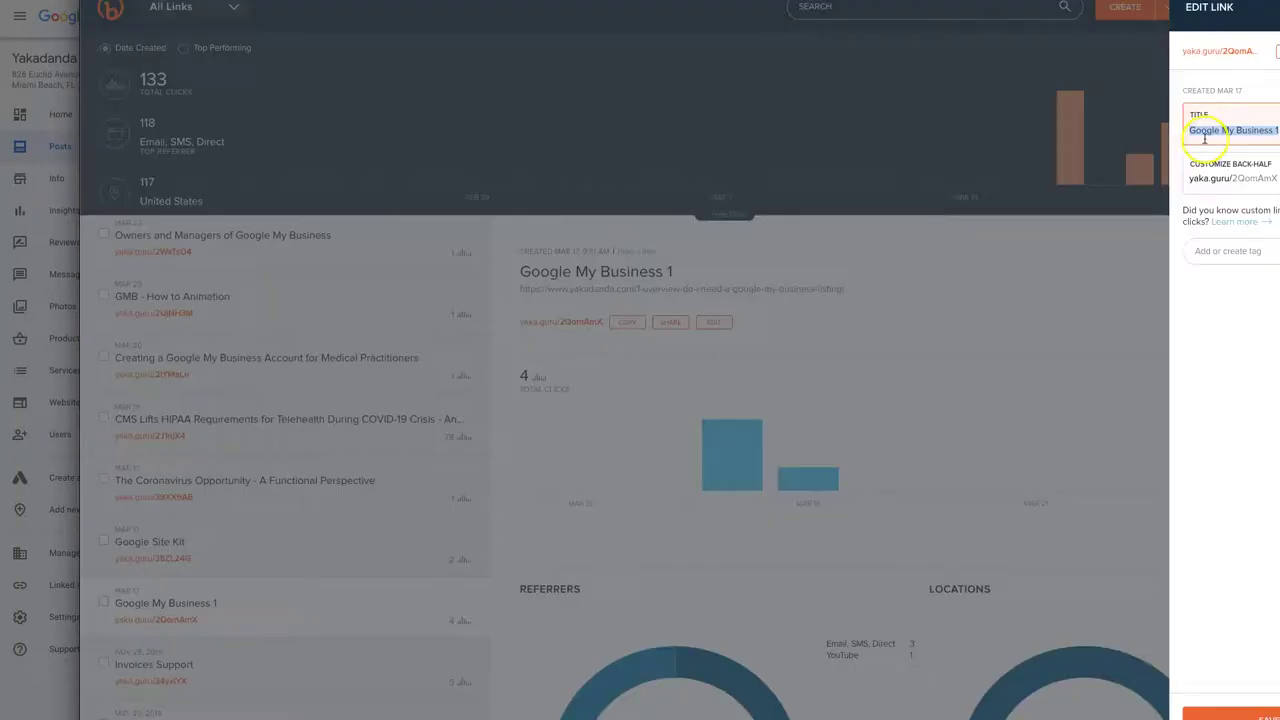
key("super+v")
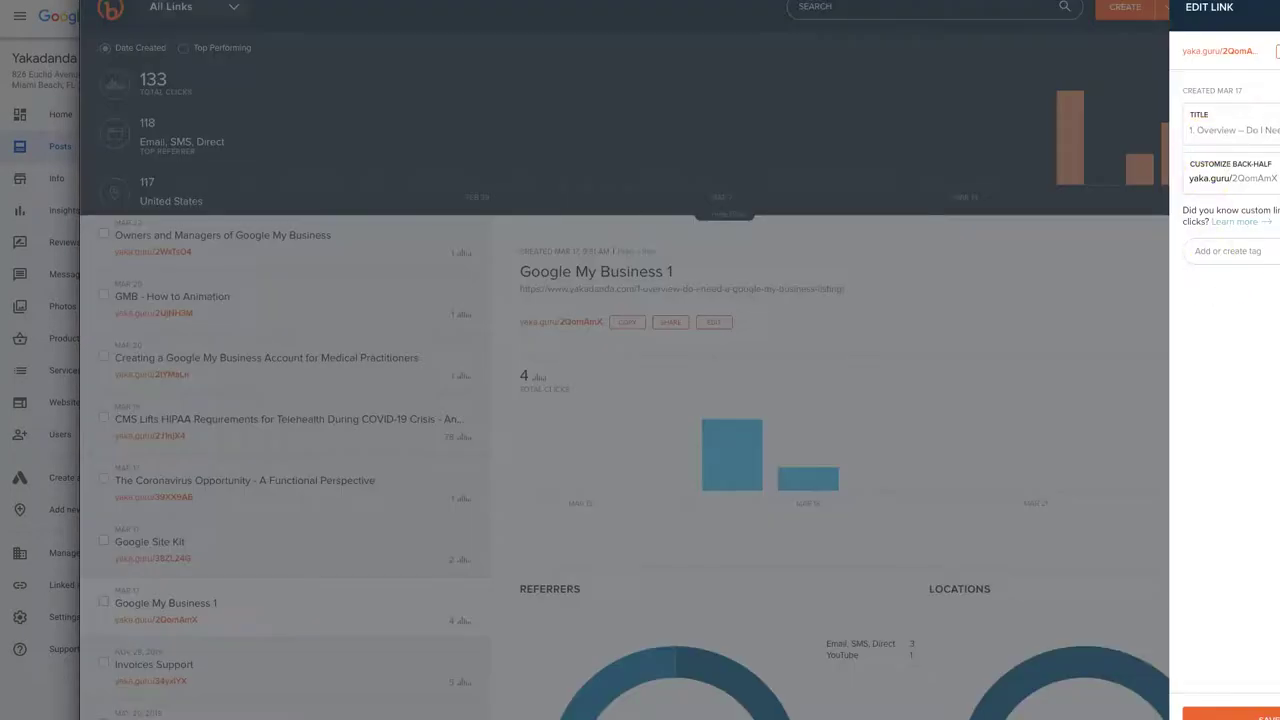
left_click(1230, 714)
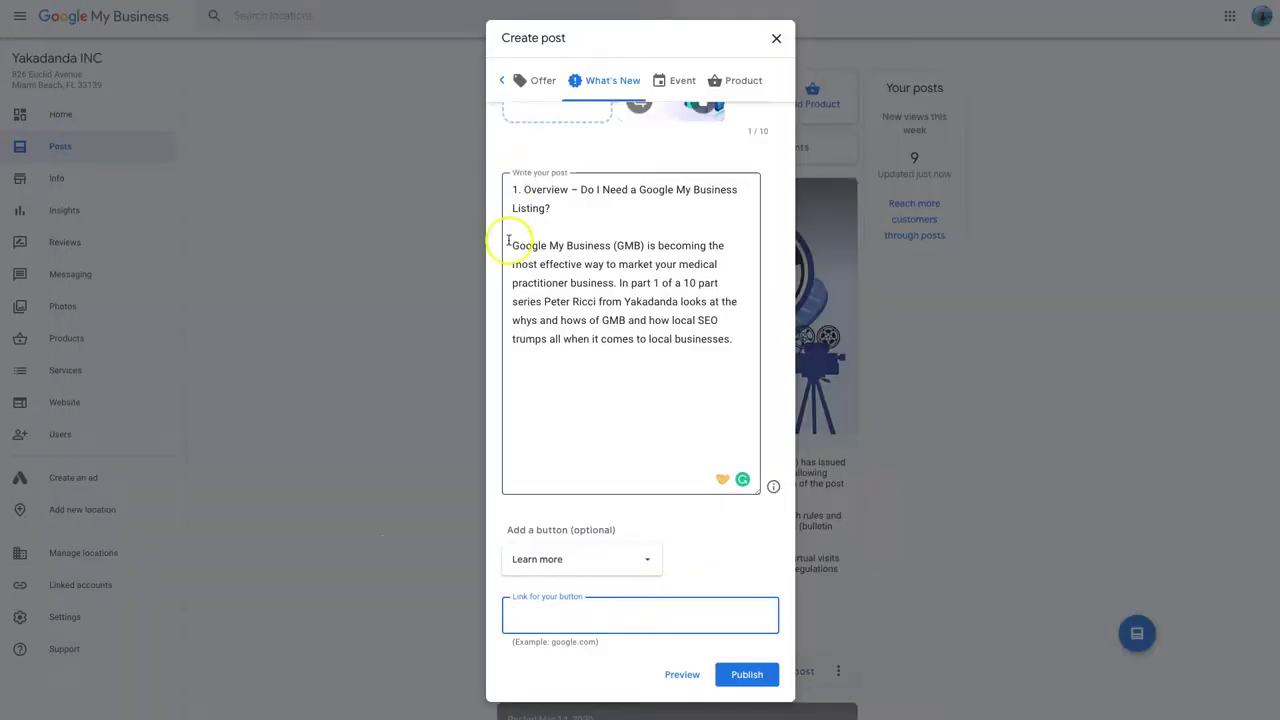
key("ctrl+v")
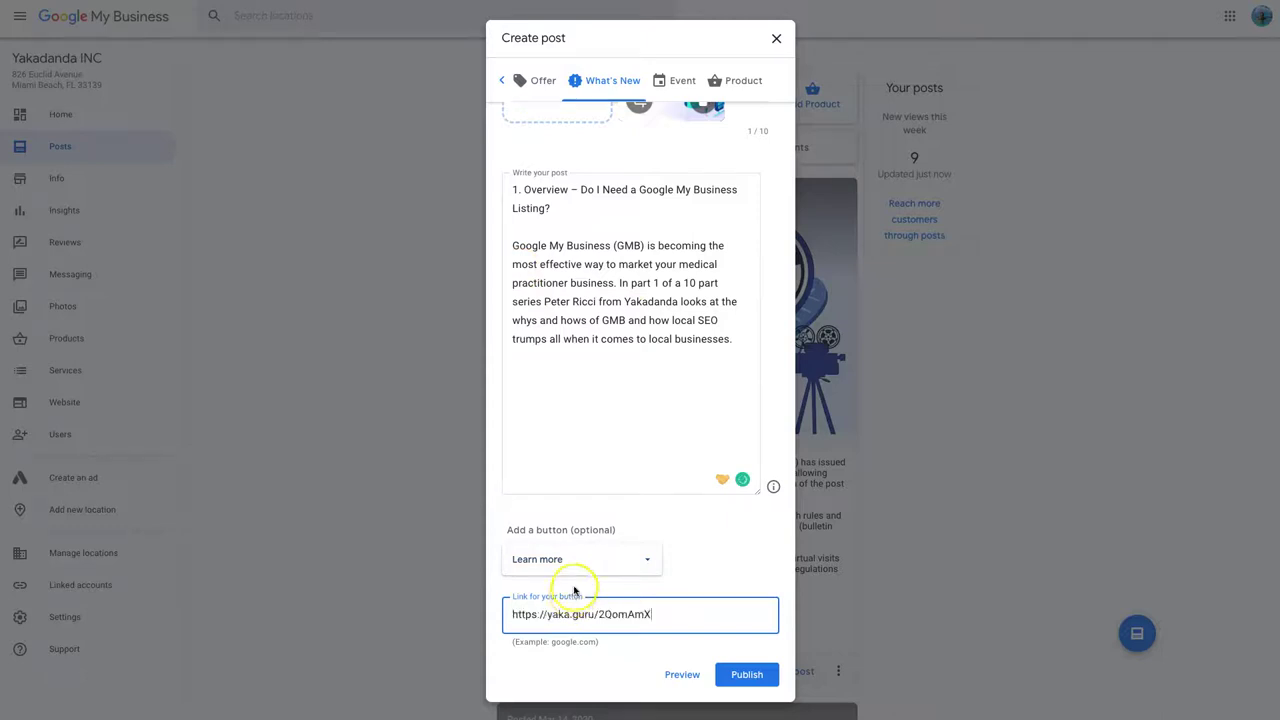
left_click(678, 548)
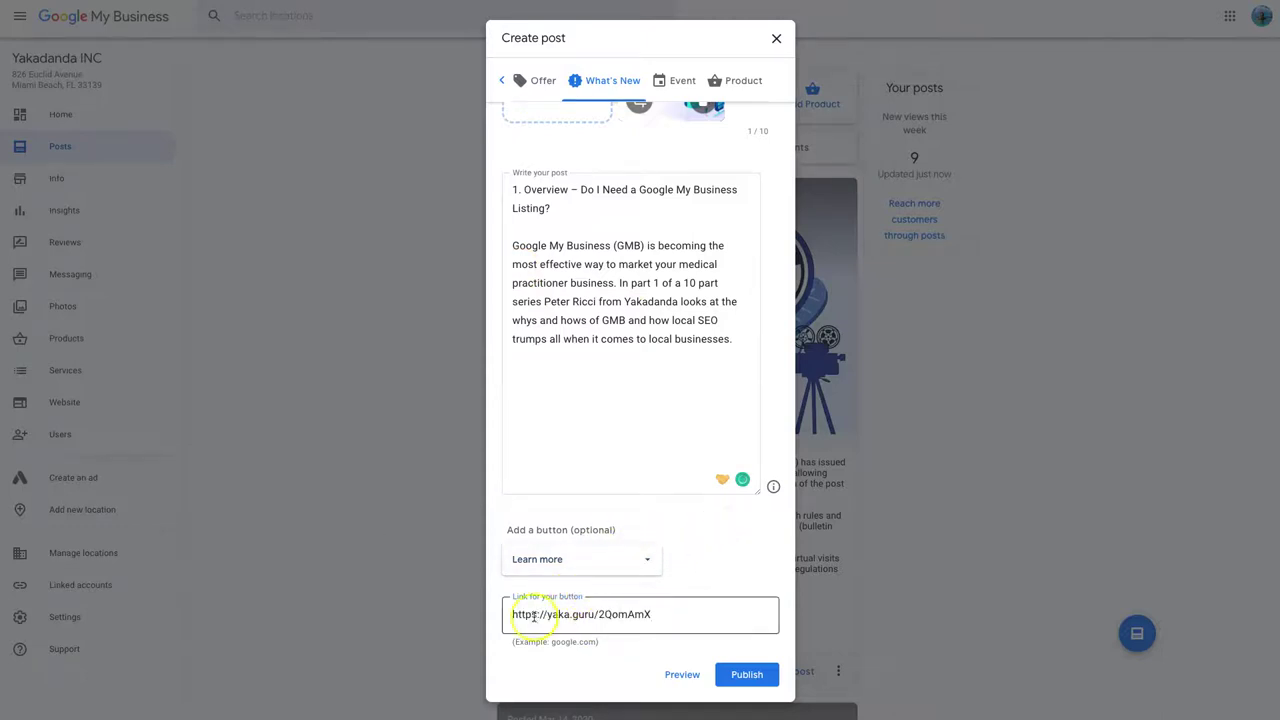
left_click(703, 527)
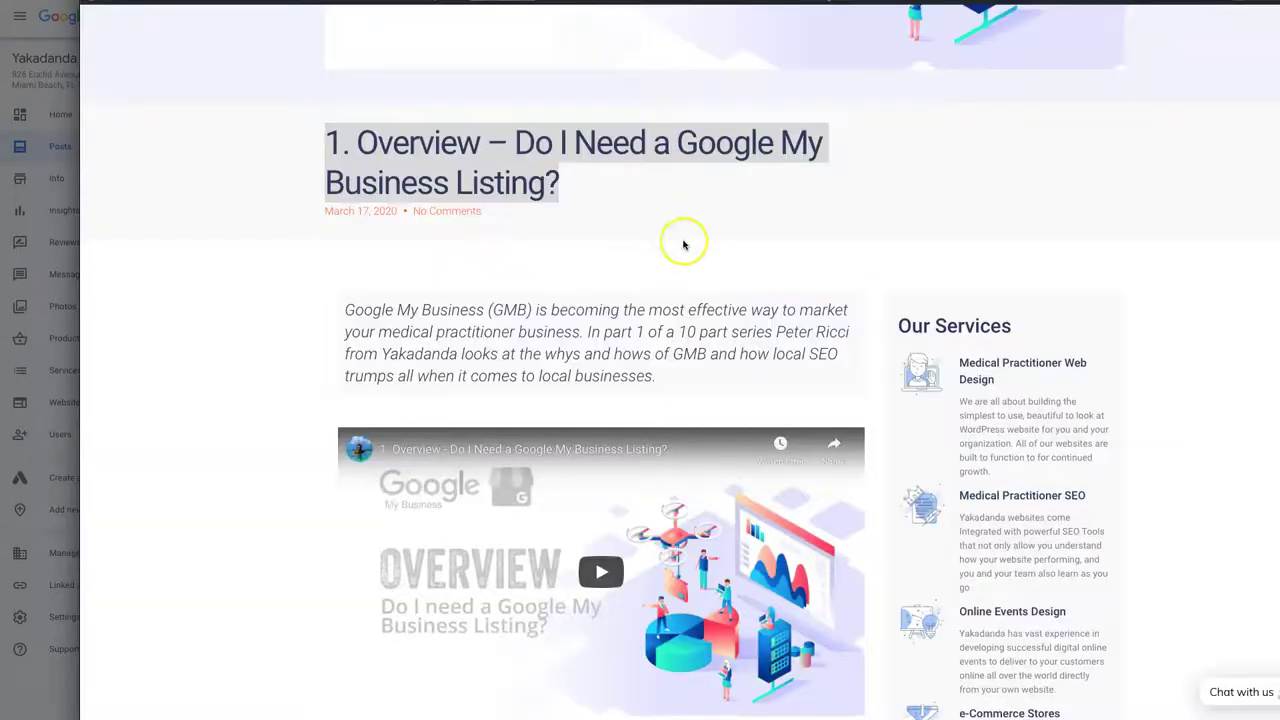
Copy the article passage from 'All' through the Local SEO Heaven heading.
scroll(683, 243, "down", 5)
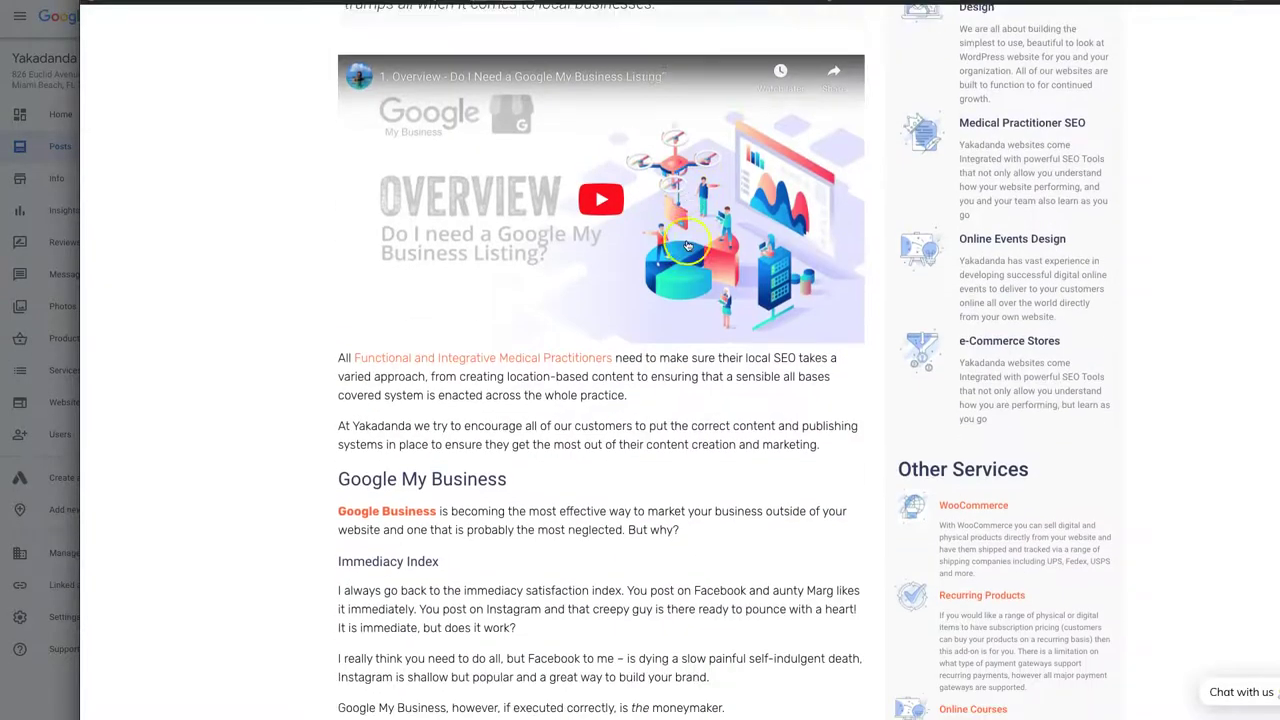
left_click(342, 338)
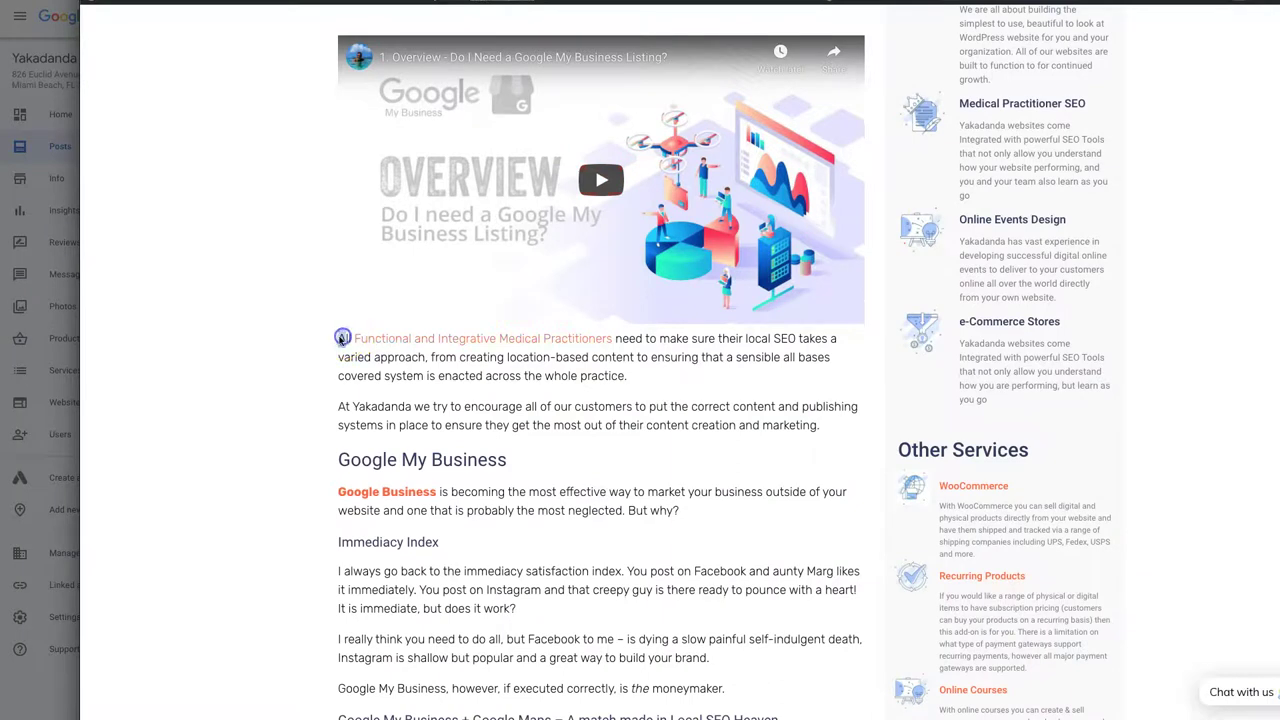
left_click_drag(340, 340, 339, 193)
scroll(543, 531, "down", 2)
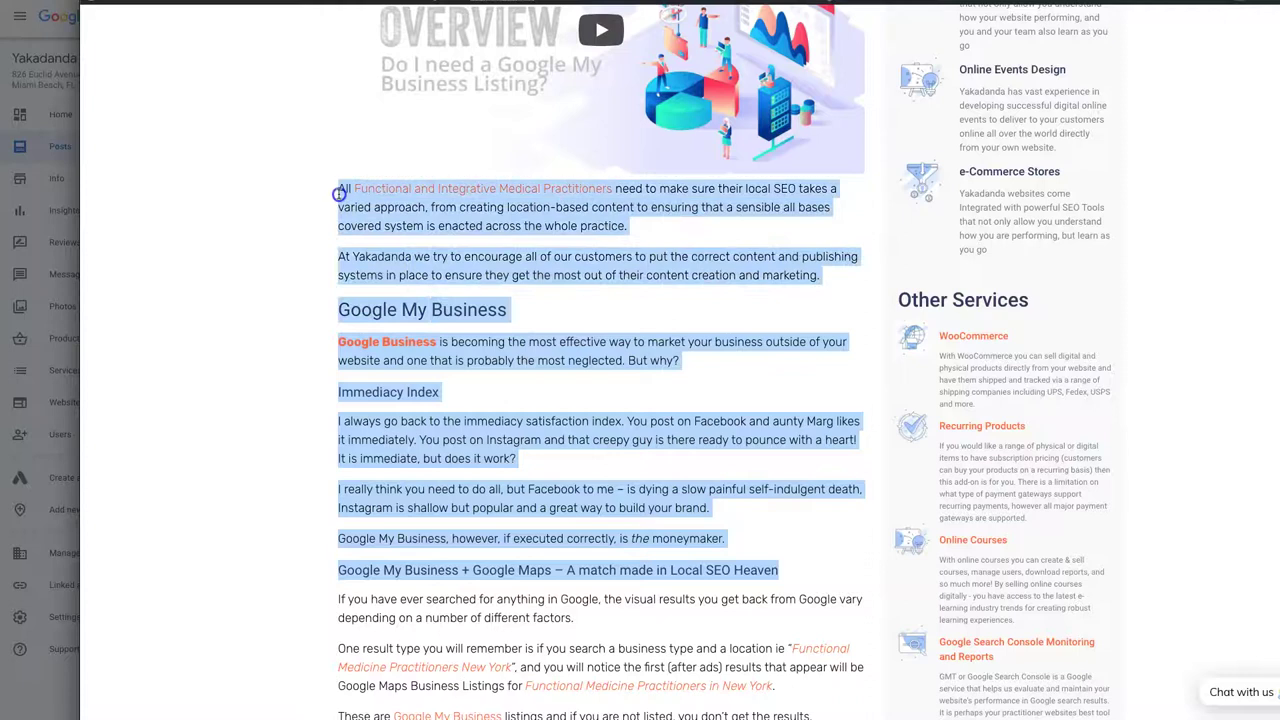
left_click(70, 332)
left_click(561, 375)
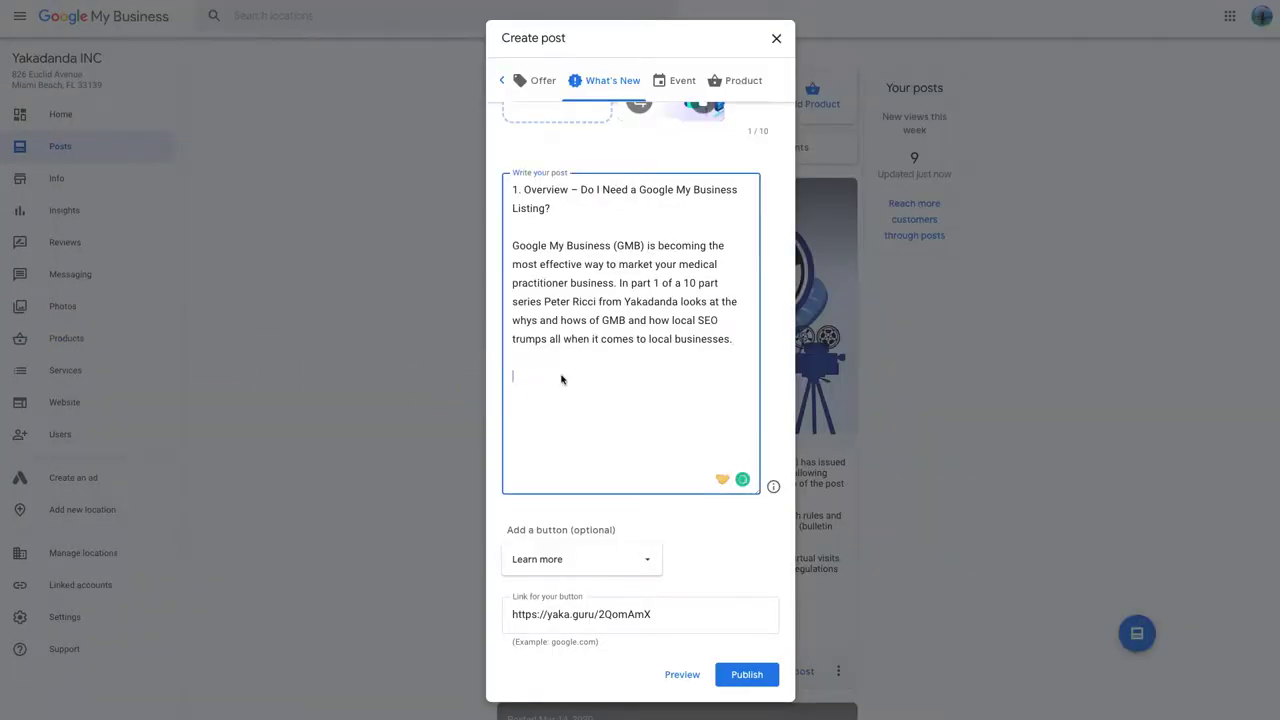
Append the copied article text and a closing 'Continue Reading:' line to the post.
key("ctrl+v")
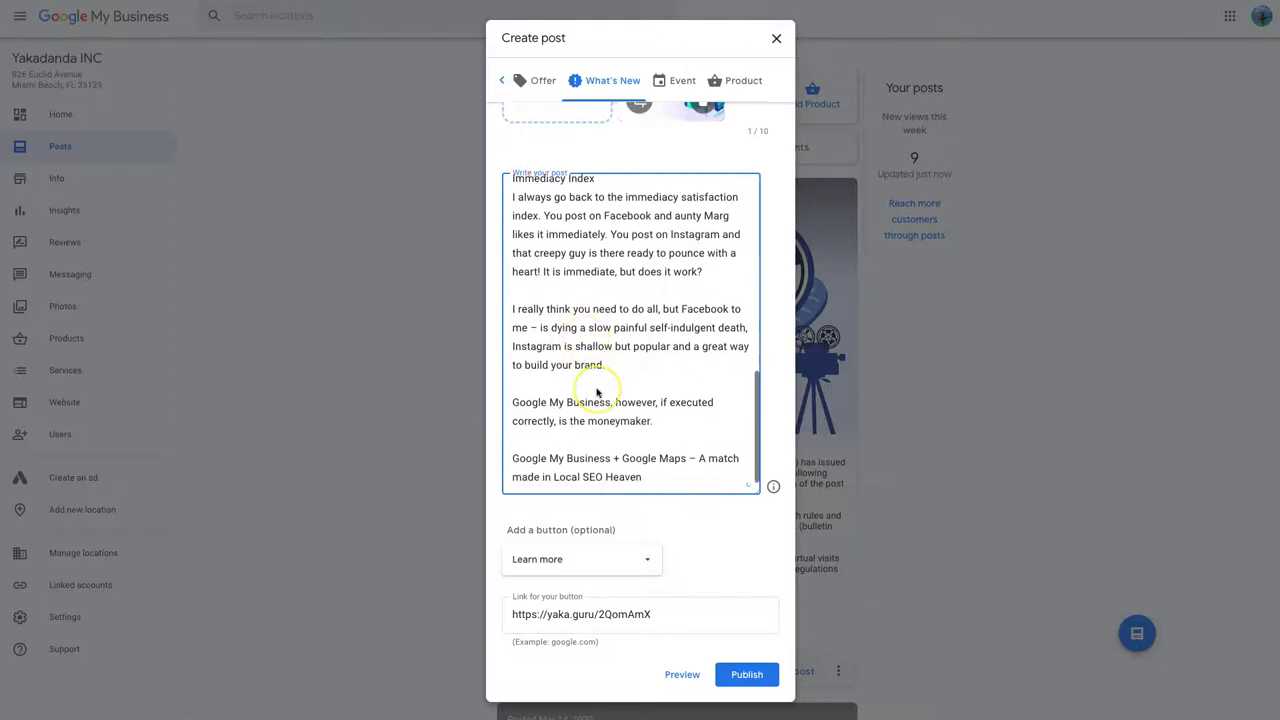
key("Return")
key("Return")
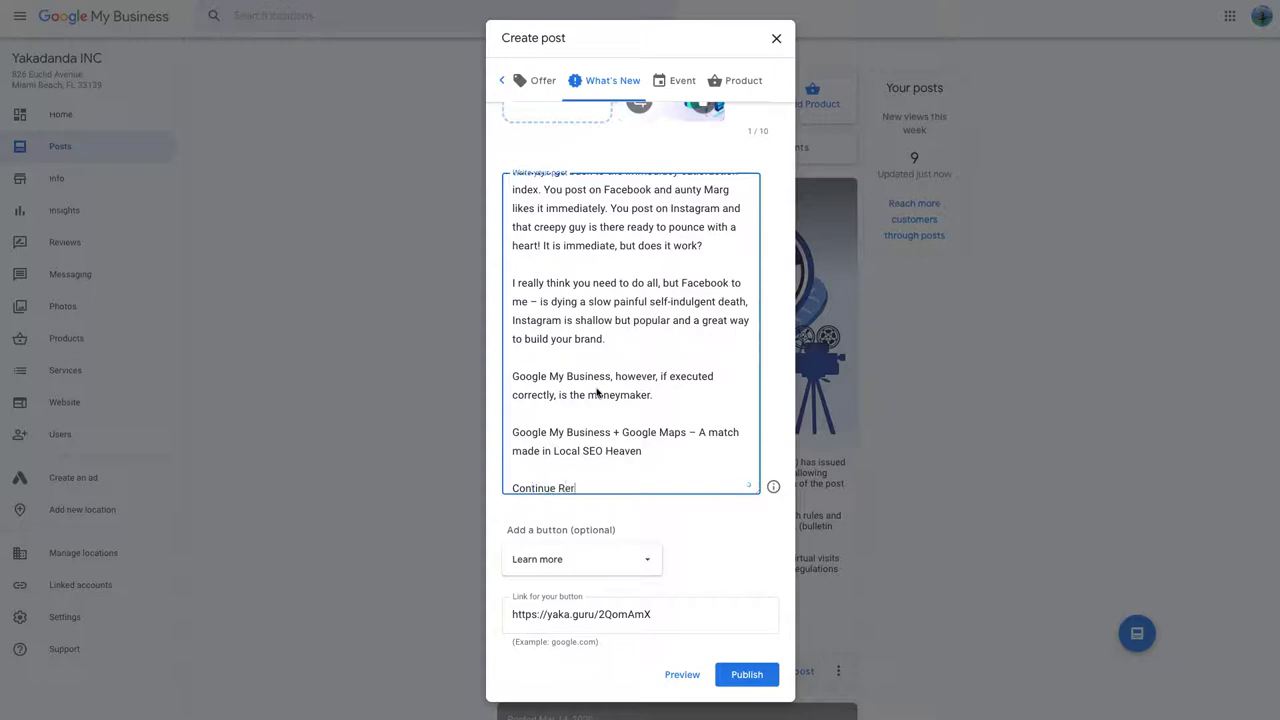
type("ading:")
left_click(575, 488)
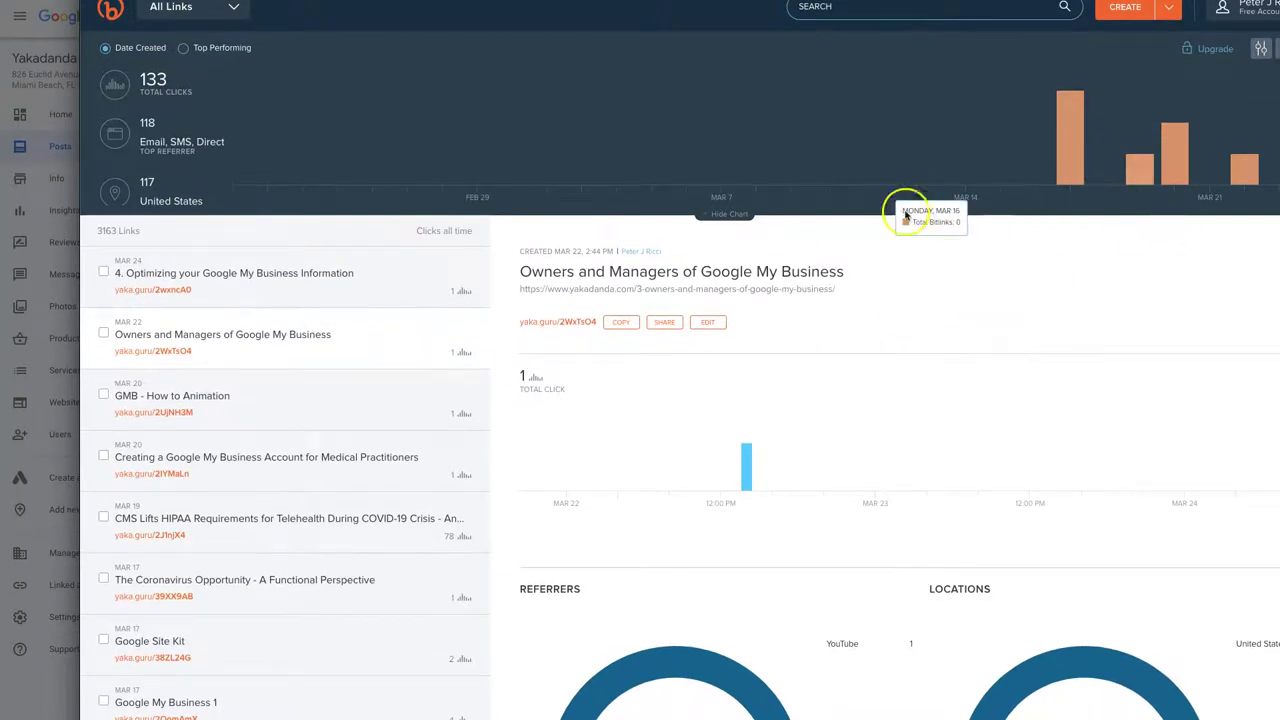
Refresh the Bitly links and copy the Overview post's yaka.guru/2QomAmX short link.
scroll(415, 334, "down", 1)
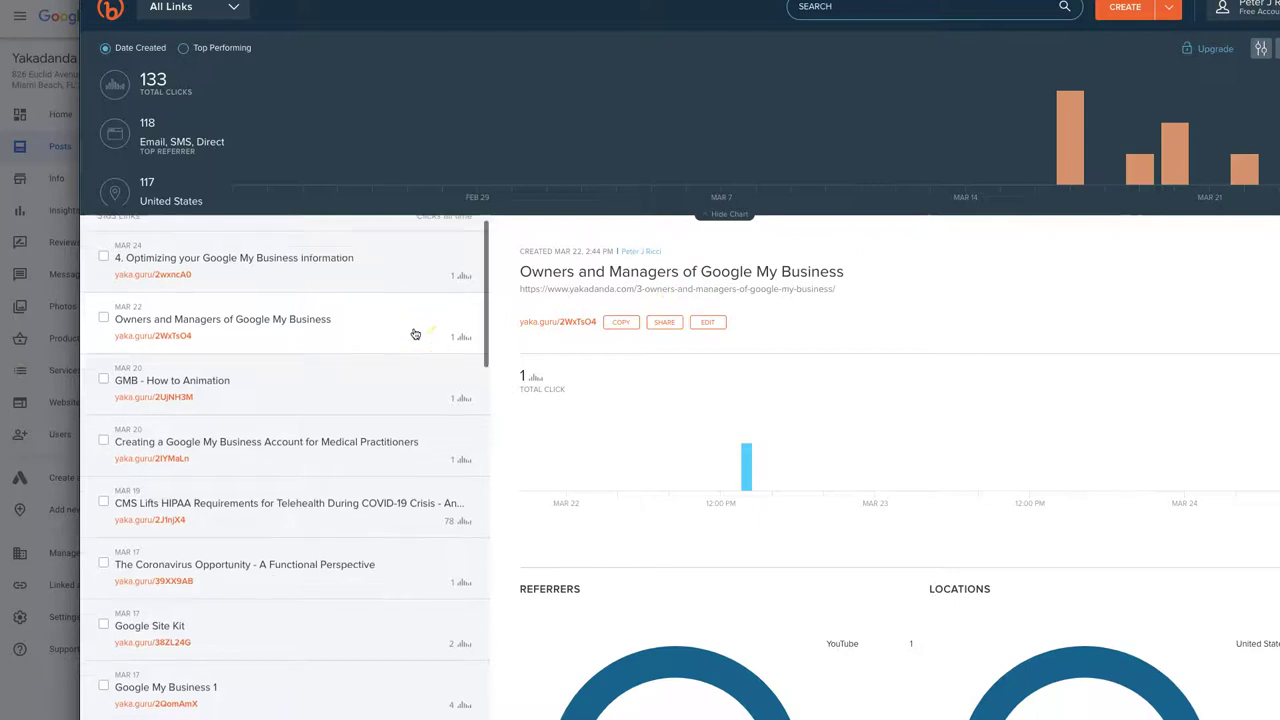
scroll(420, 334, "up", 1)
left_click(773, 75)
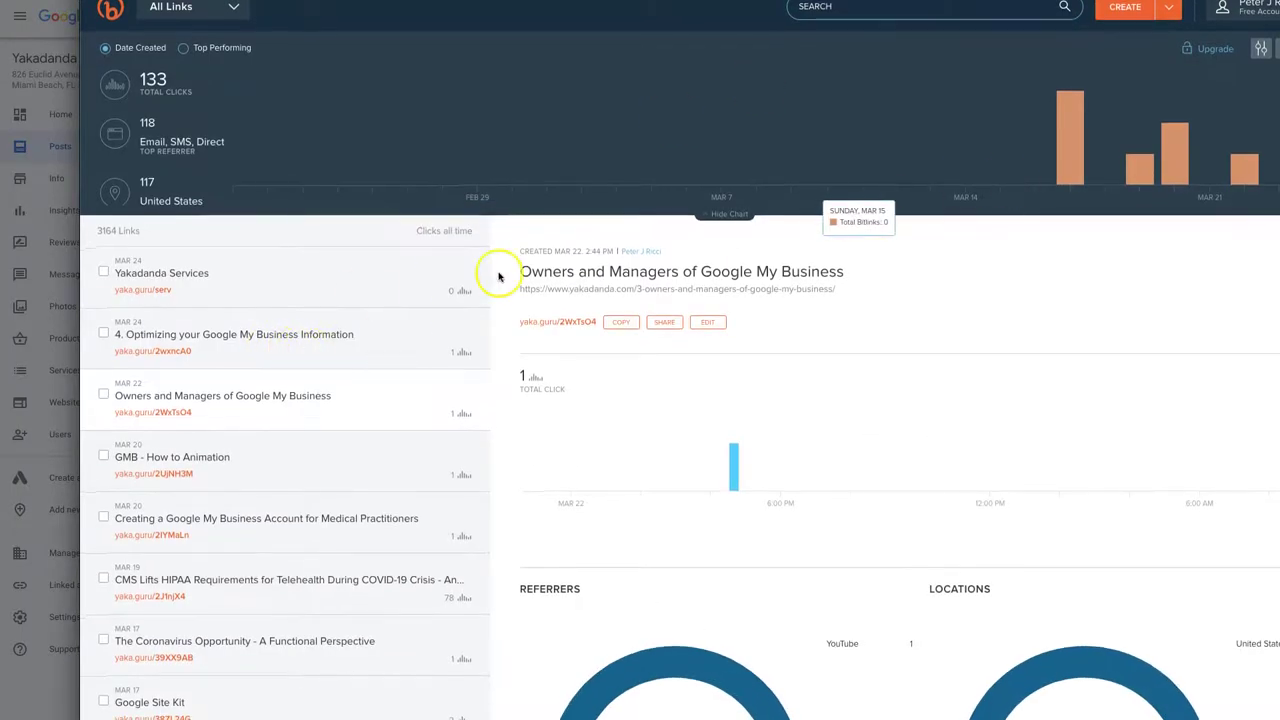
scroll(453, 279, "down", 4)
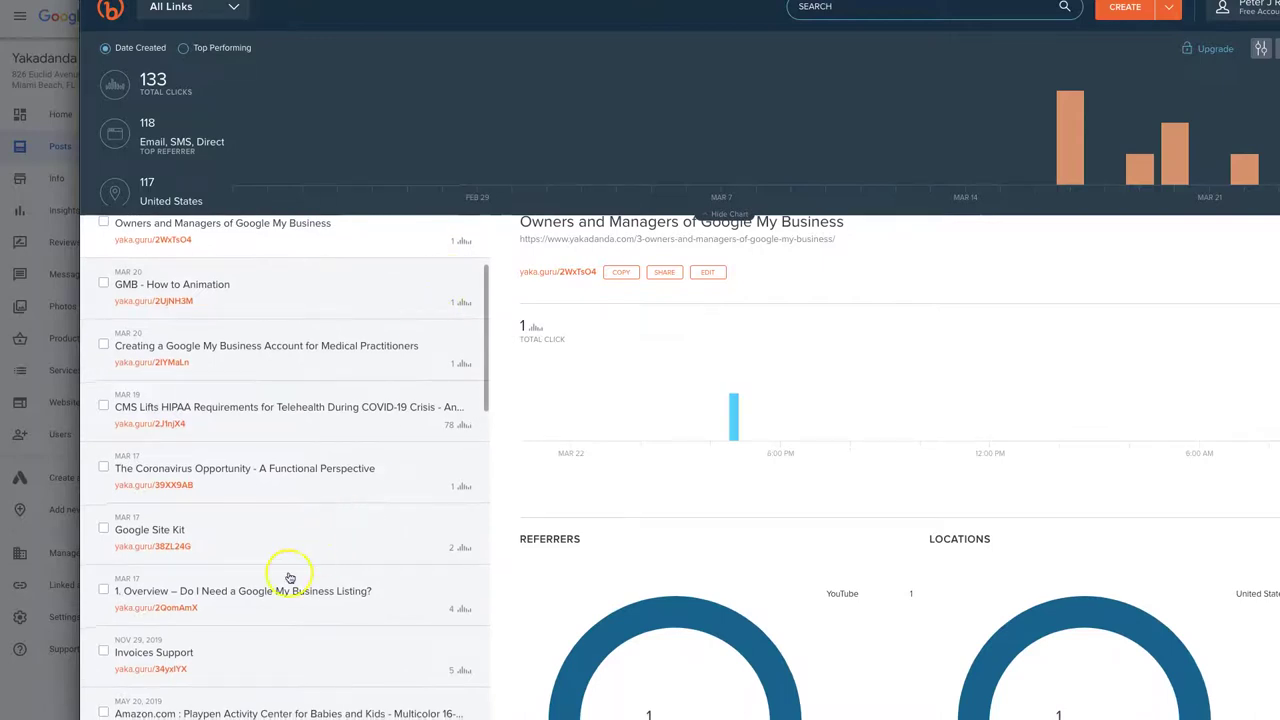
left_click(286, 588)
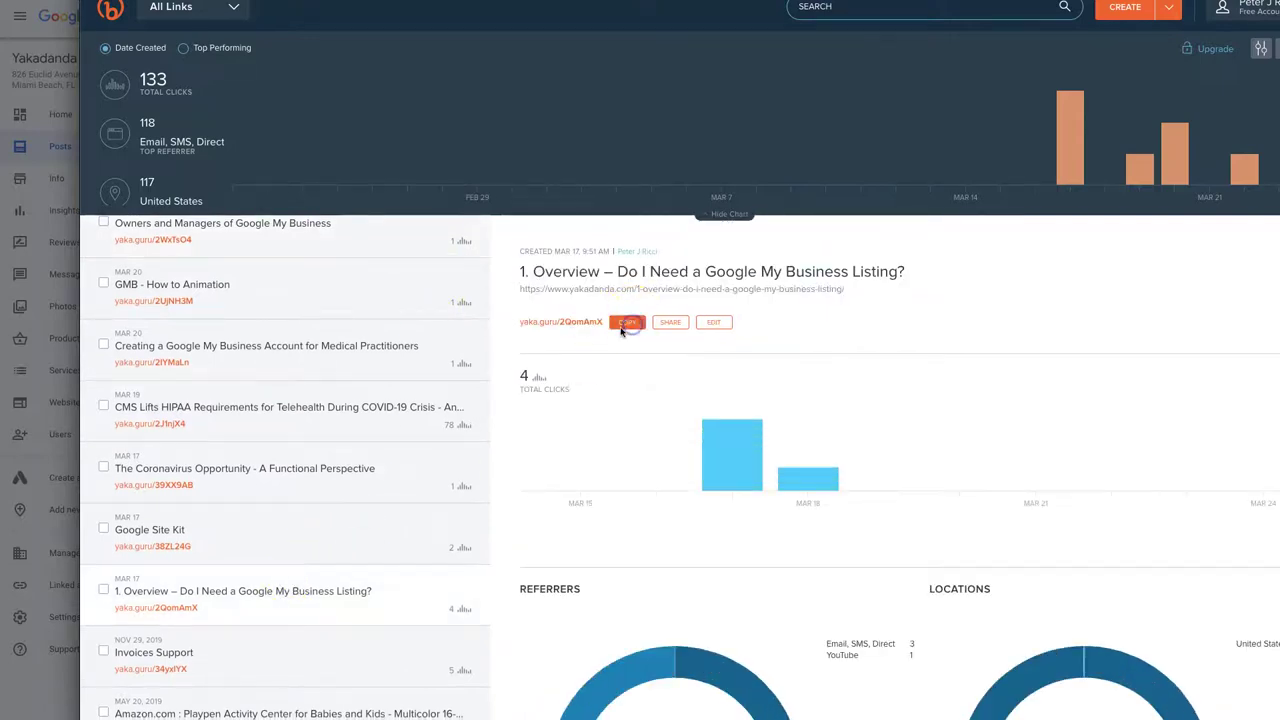
left_click(628, 322)
left_click(56, 402)
Paste the short link after 'Continue Reading:' and try publishing, hitting the 1500-character limit.
left_click(601, 488)
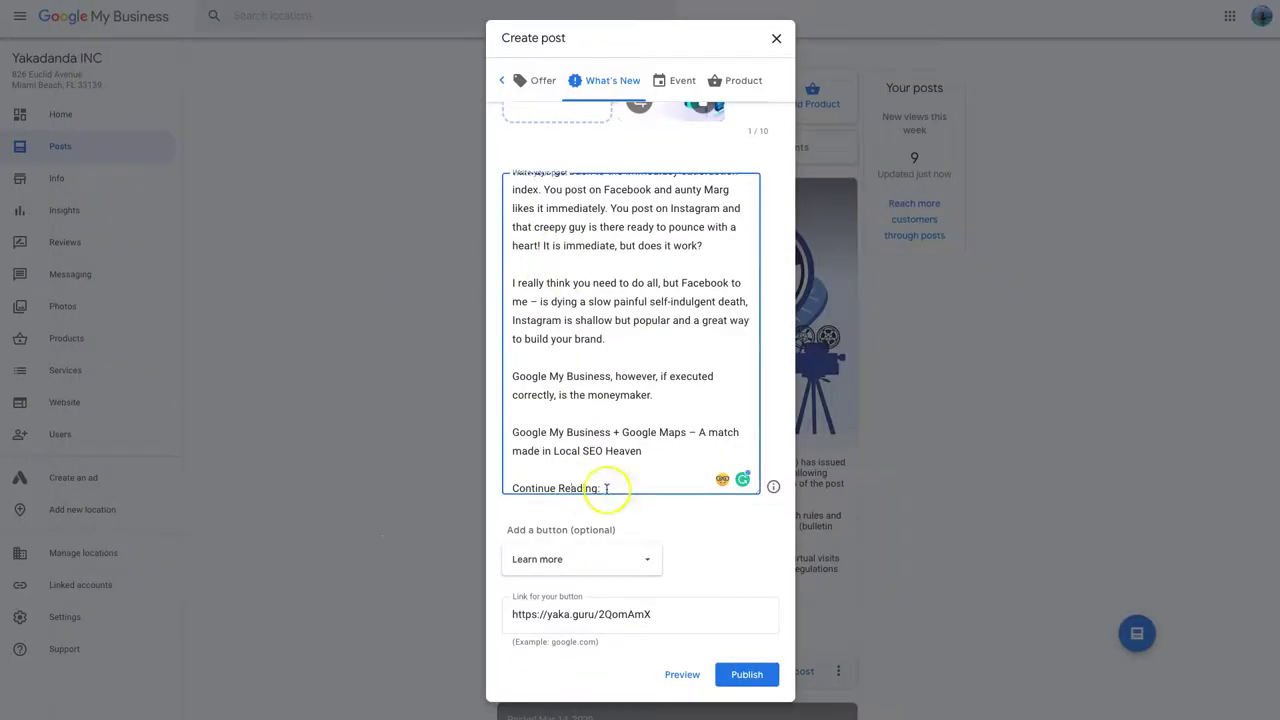
type("https://yaka.guru/2QomAmX")
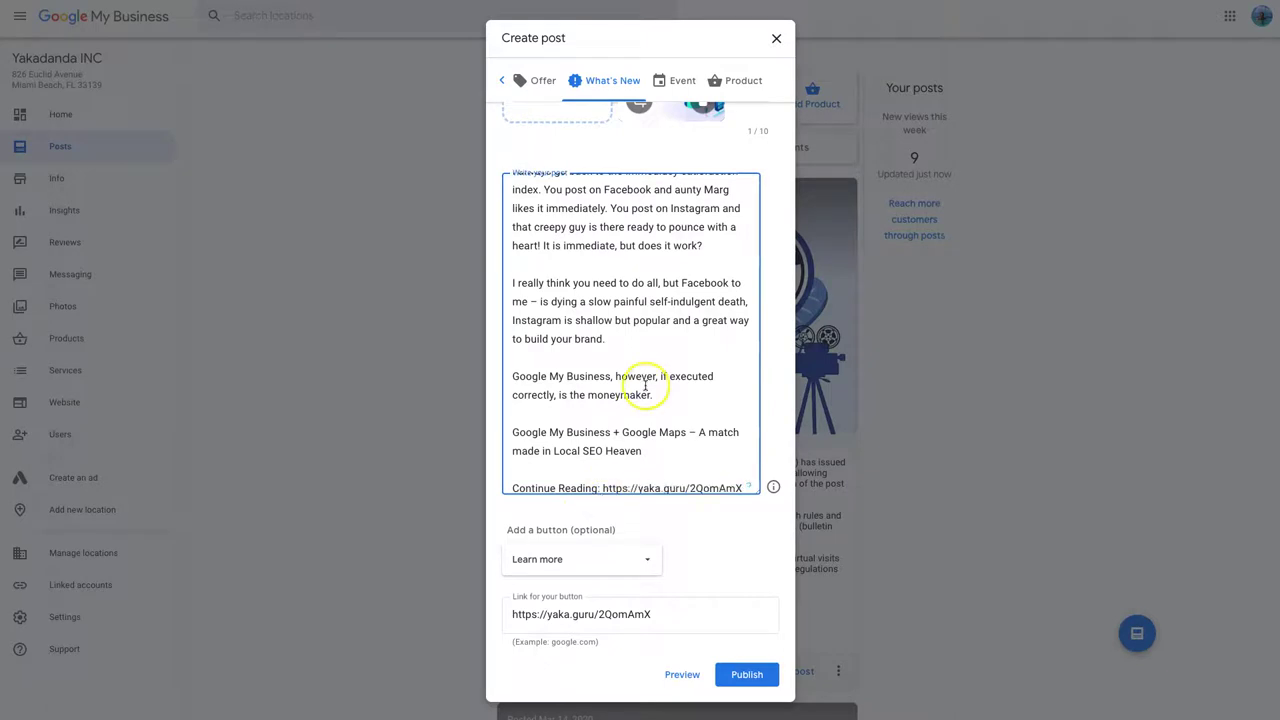
left_click(646, 383)
scroll(646, 383, "up", 3)
scroll(650, 388, "down", 2)
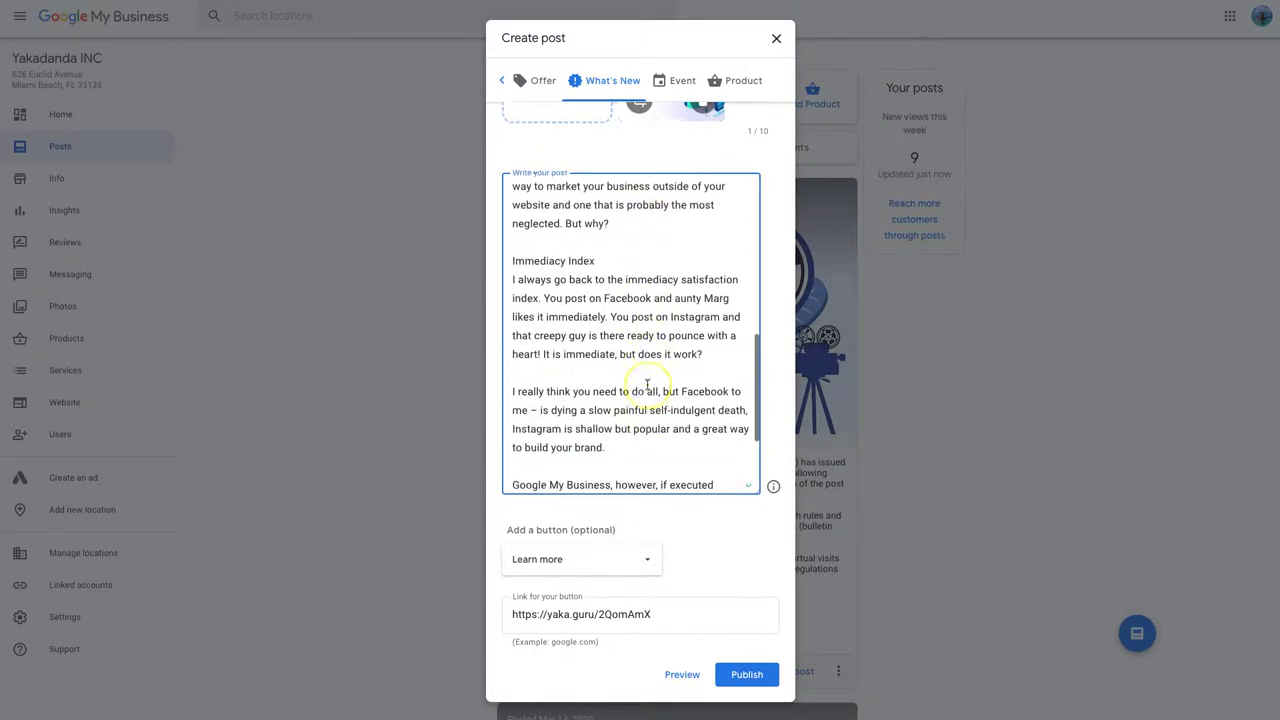
scroll(650, 388, "up", 5)
scroll(650, 388, "down", 3)
scroll(647, 384, "down", 5)
scroll(647, 384, "up", 6)
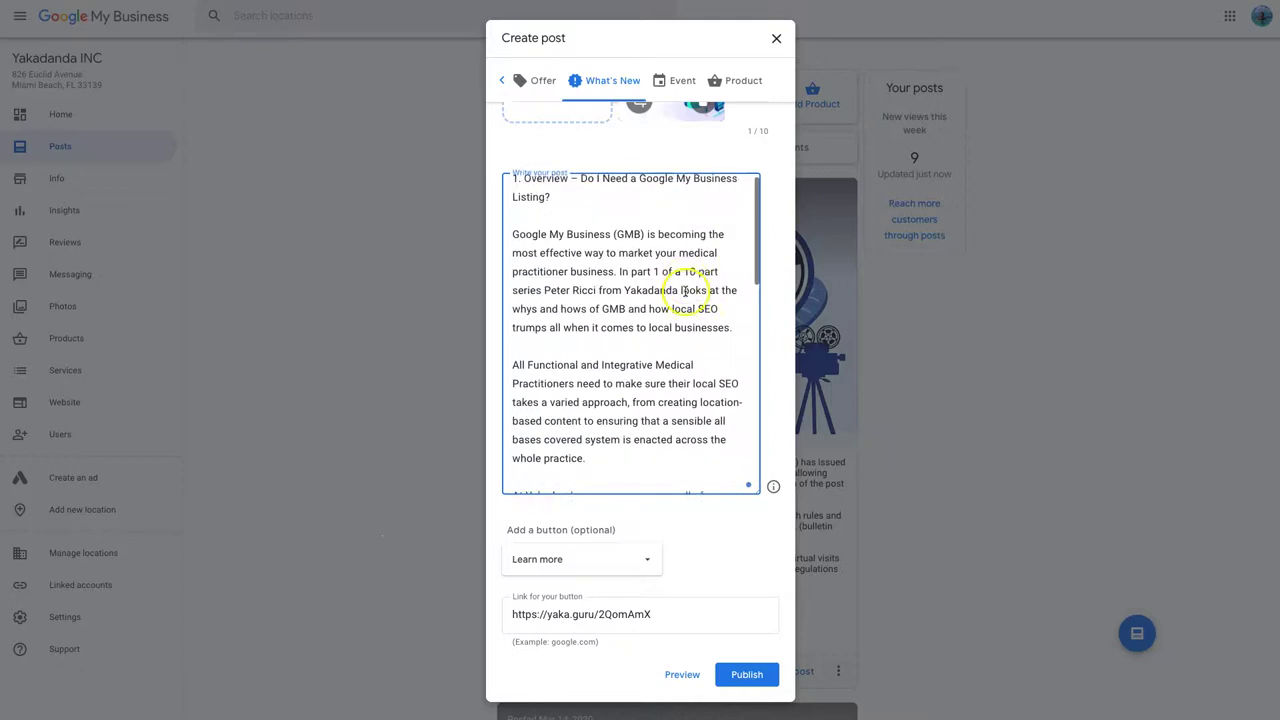
scroll(714, 196, "up", 2)
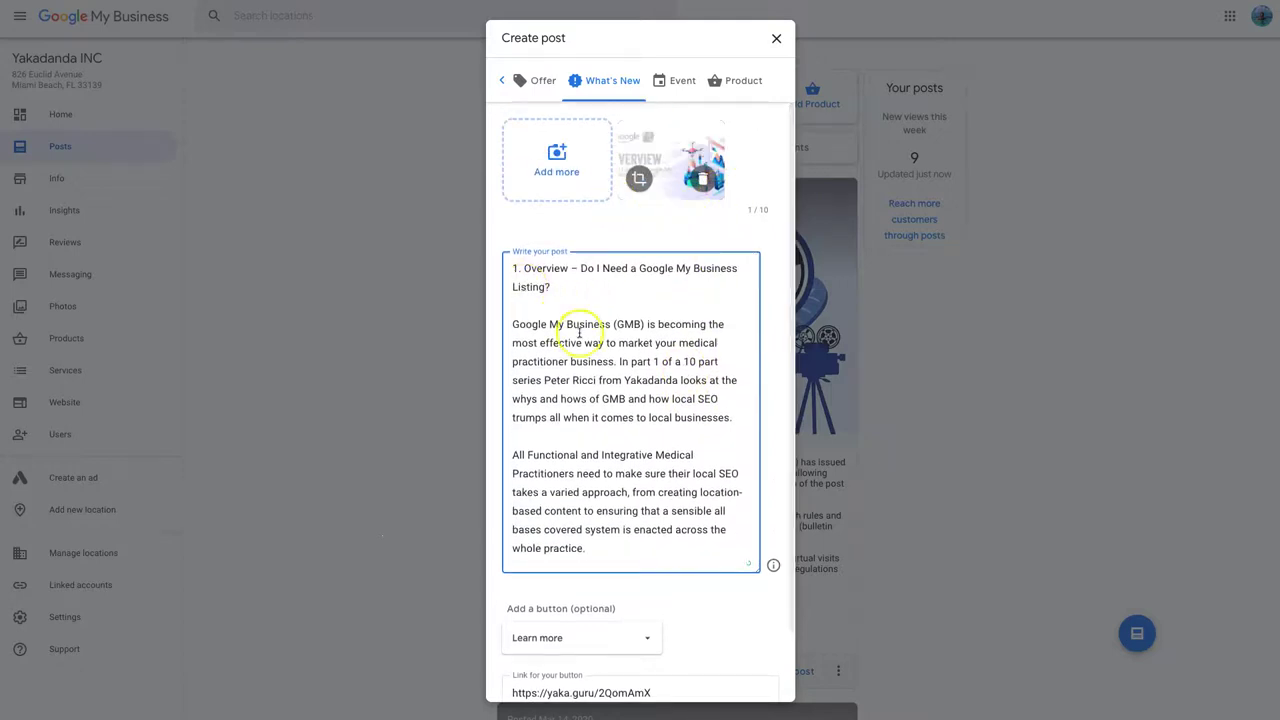
scroll(582, 333, "down", 5)
scroll(582, 333, "down", 5)
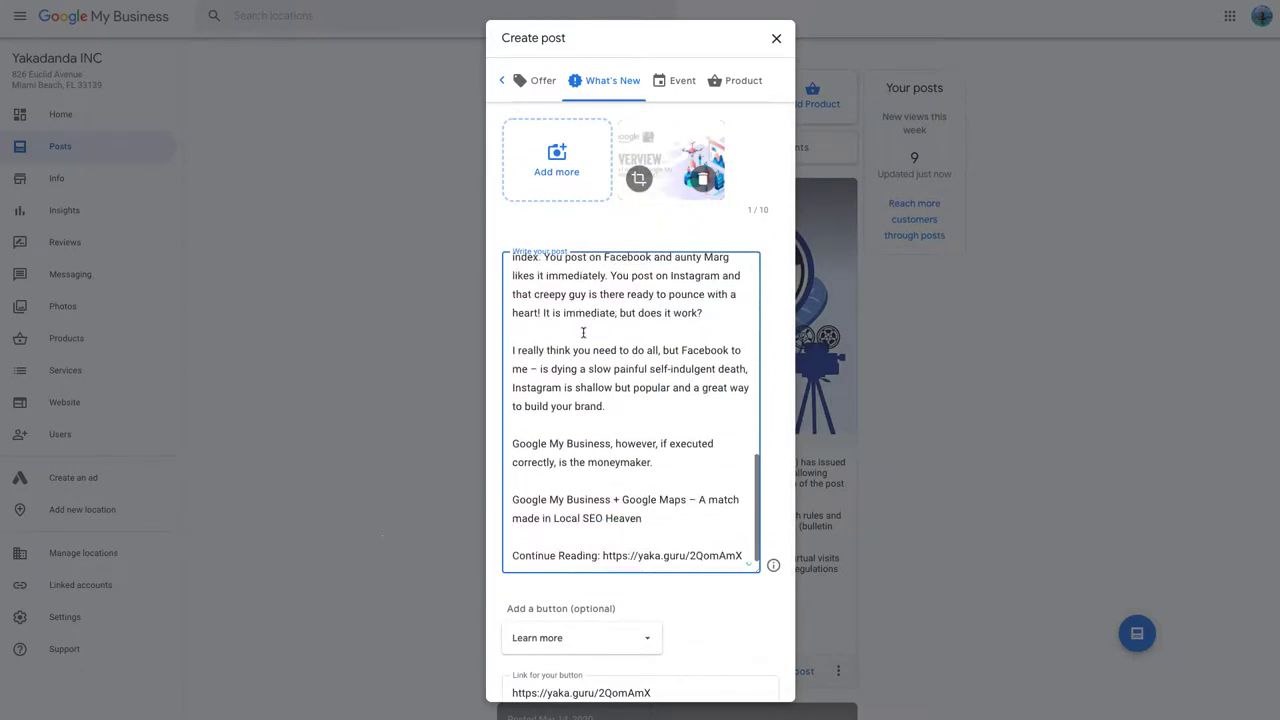
scroll(583, 333, "down", 2)
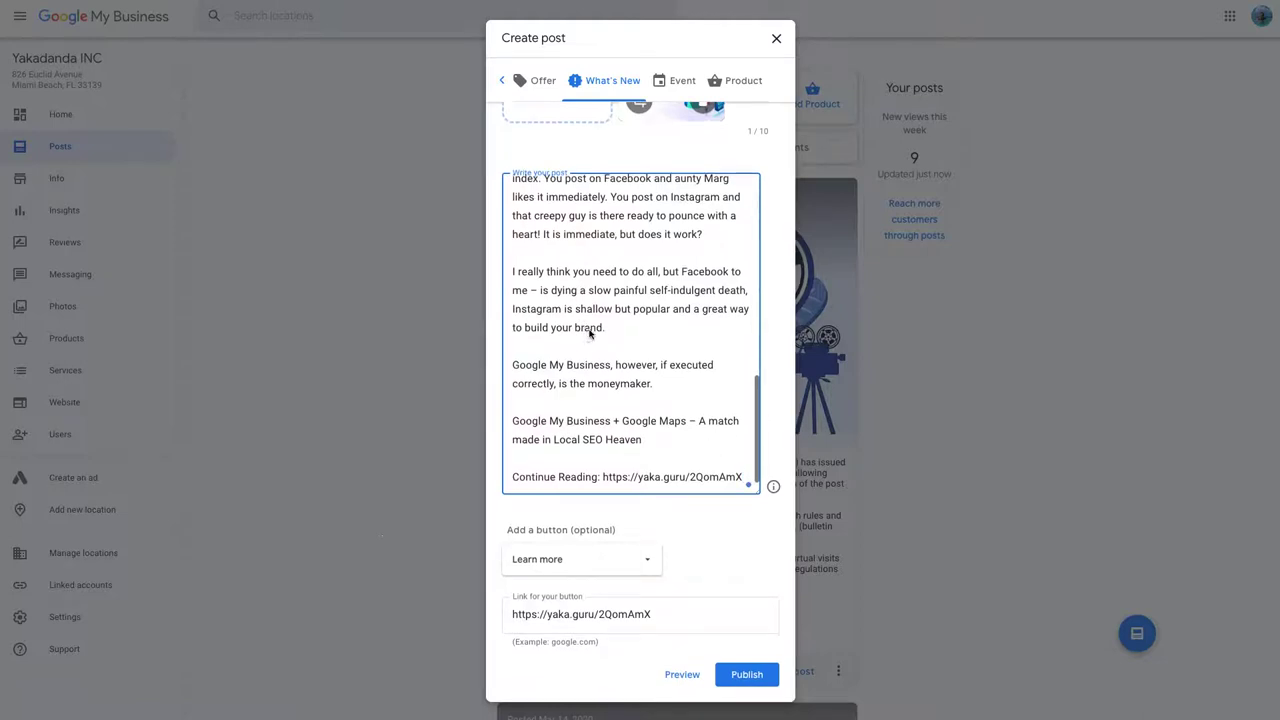
left_click(743, 674)
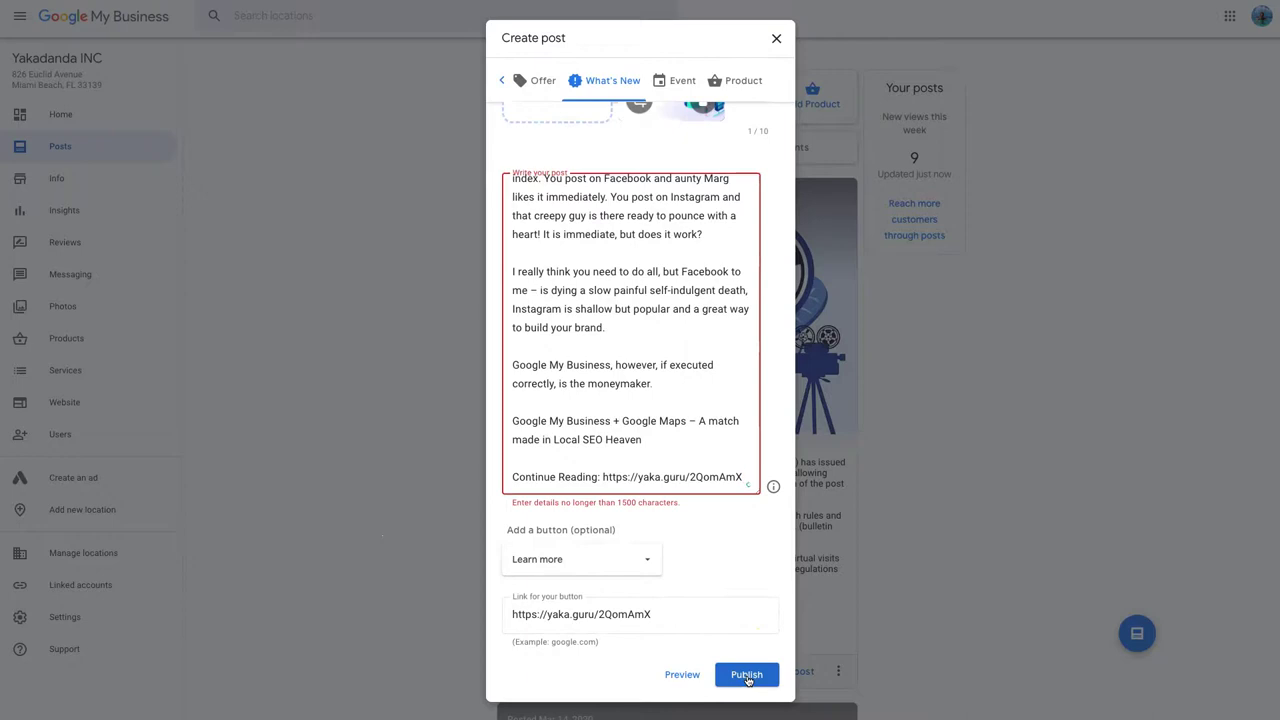
Delete the paragraphs from 'I really think…' to '…SEO Heaven' and publish the trimmed post.
scroll(686, 465, "up", 5)
scroll(685, 445, "down", 3)
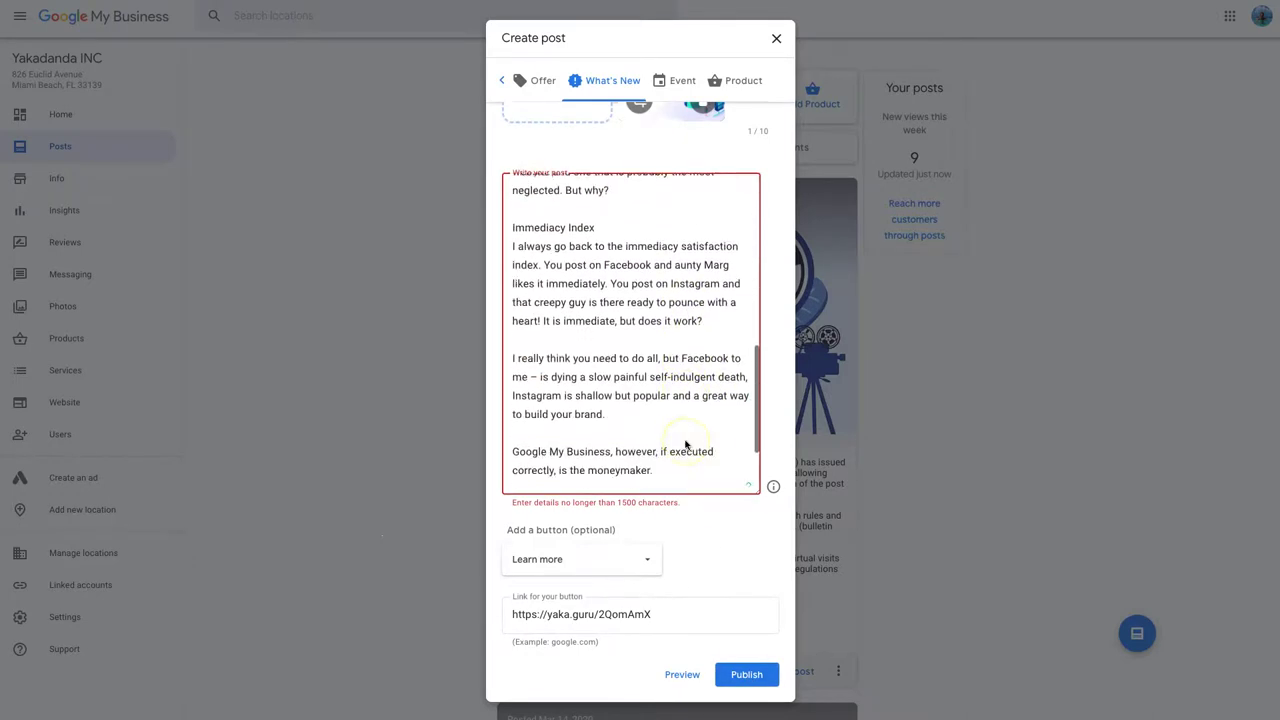
scroll(685, 445, "down", 1)
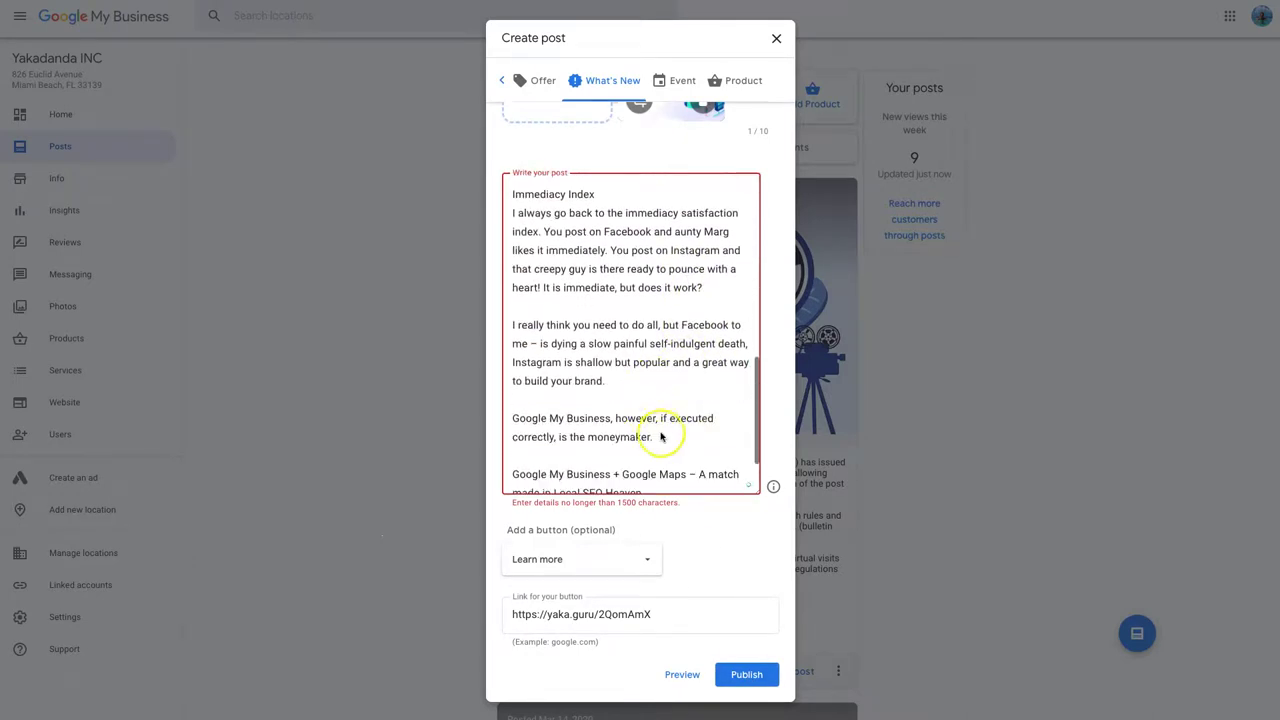
scroll(660, 437, "down", 2)
left_click_drag(657, 443, 510, 283)
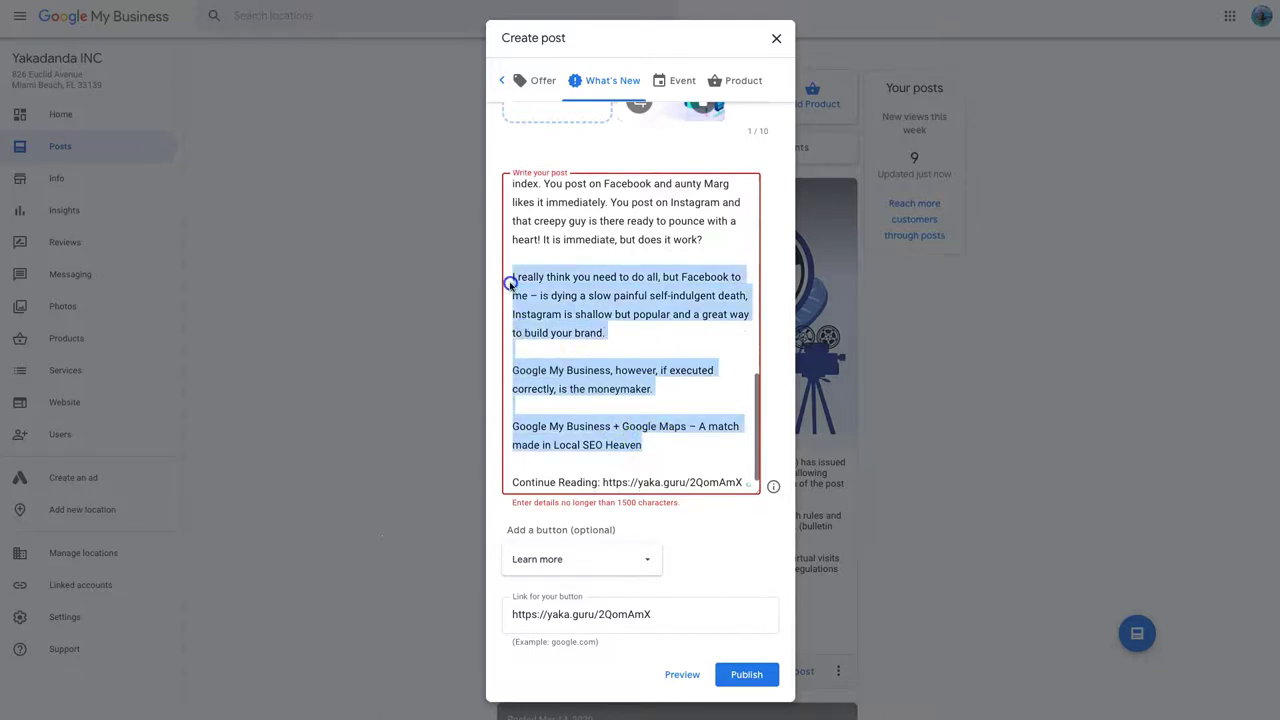
key("BackSpace")
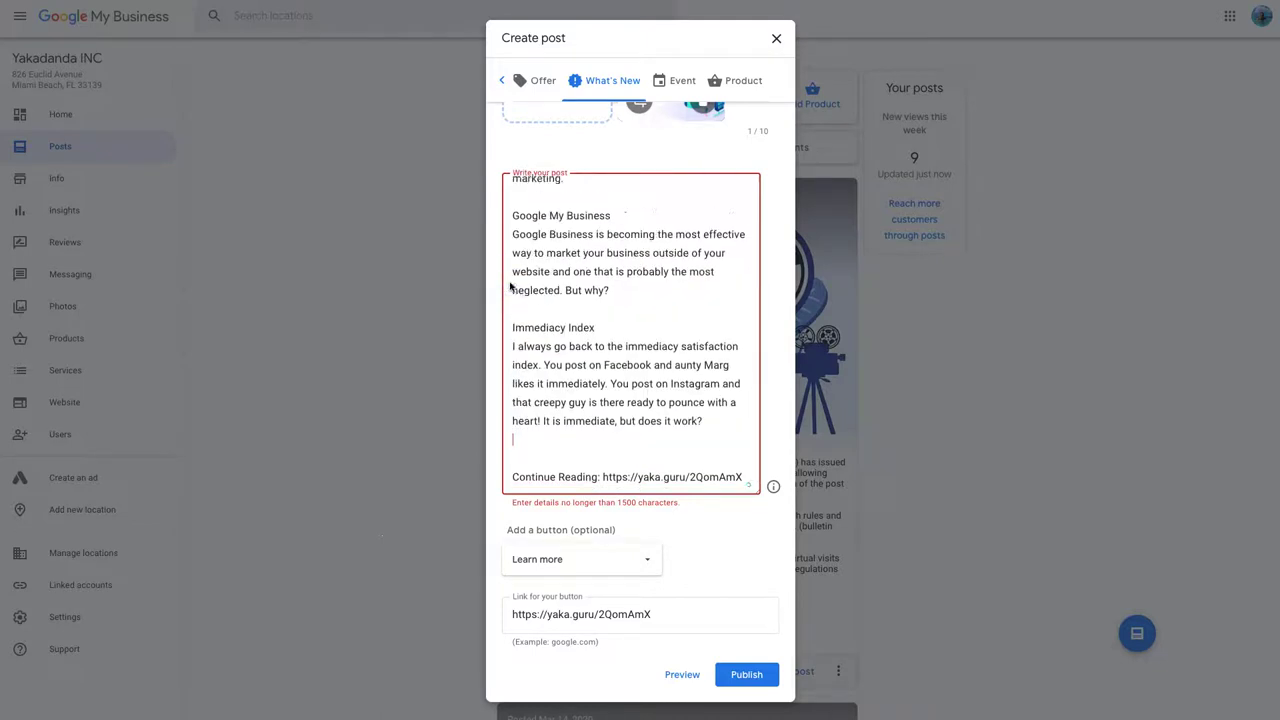
key("BackSpace")
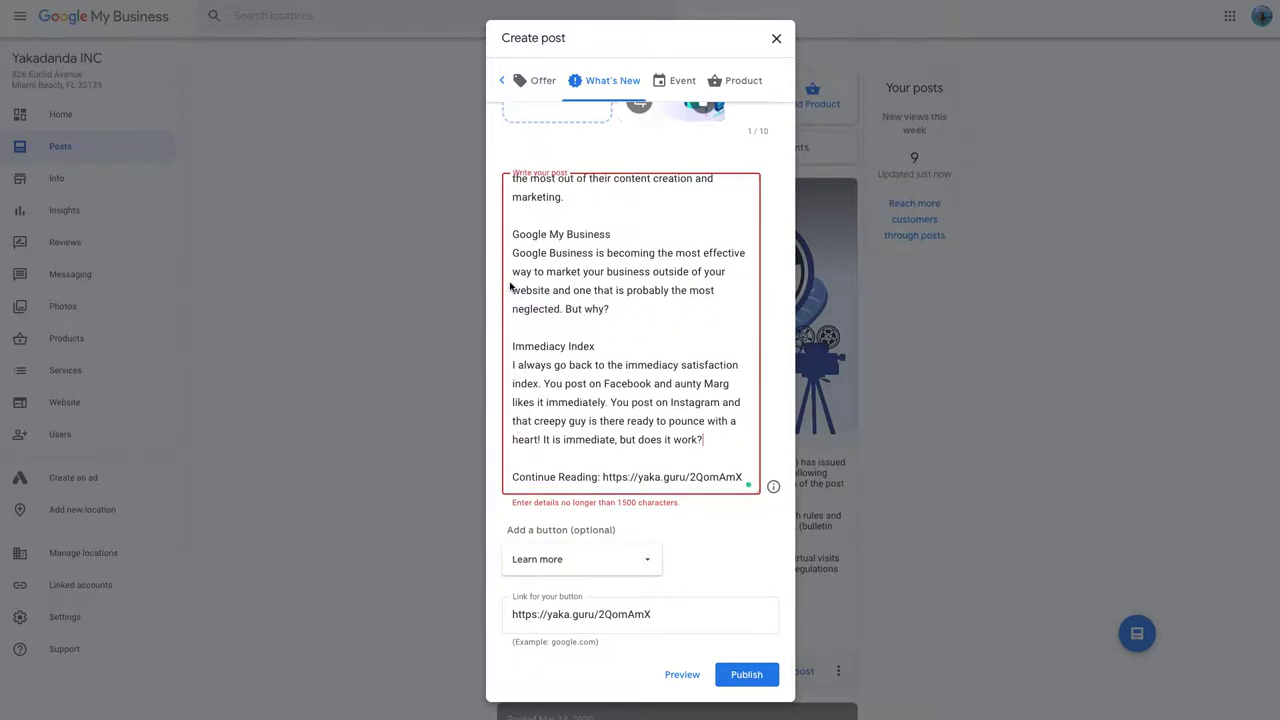
left_click(741, 676)
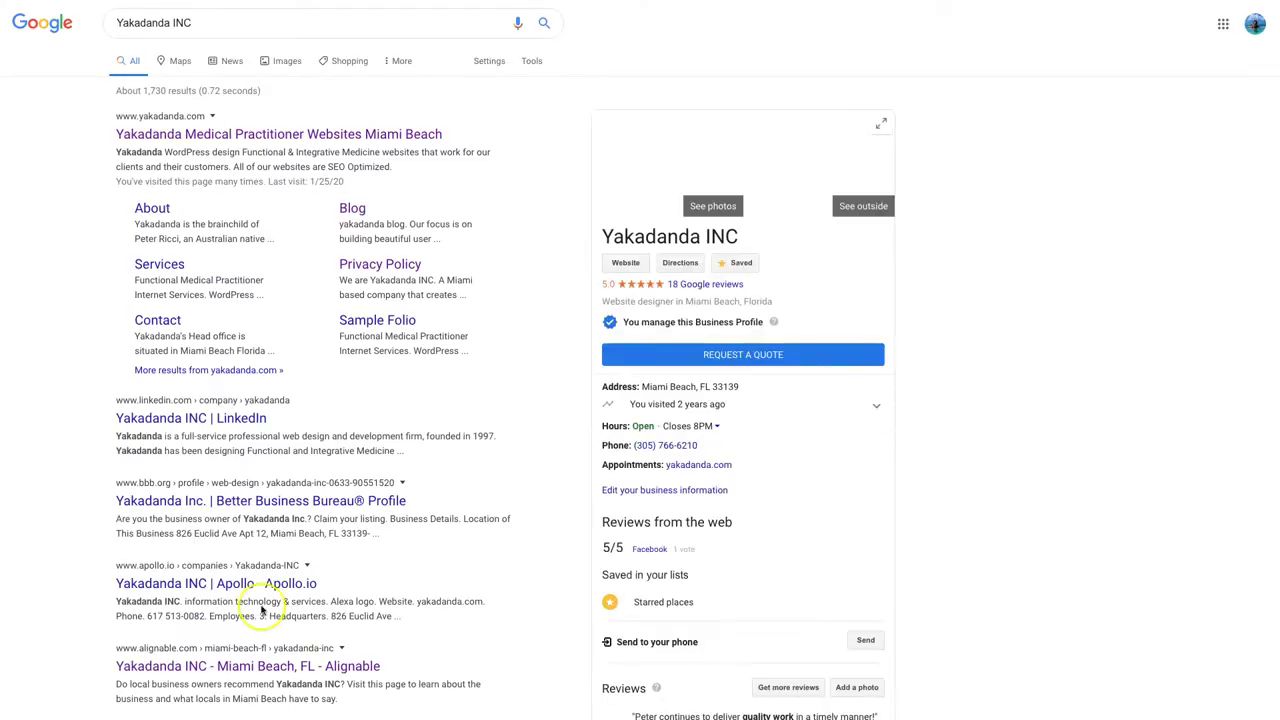
Open the new post from the Yakadanda INC profile and review its Continue Reading link and Learn more button.
scroll(634, 437, "down", 6)
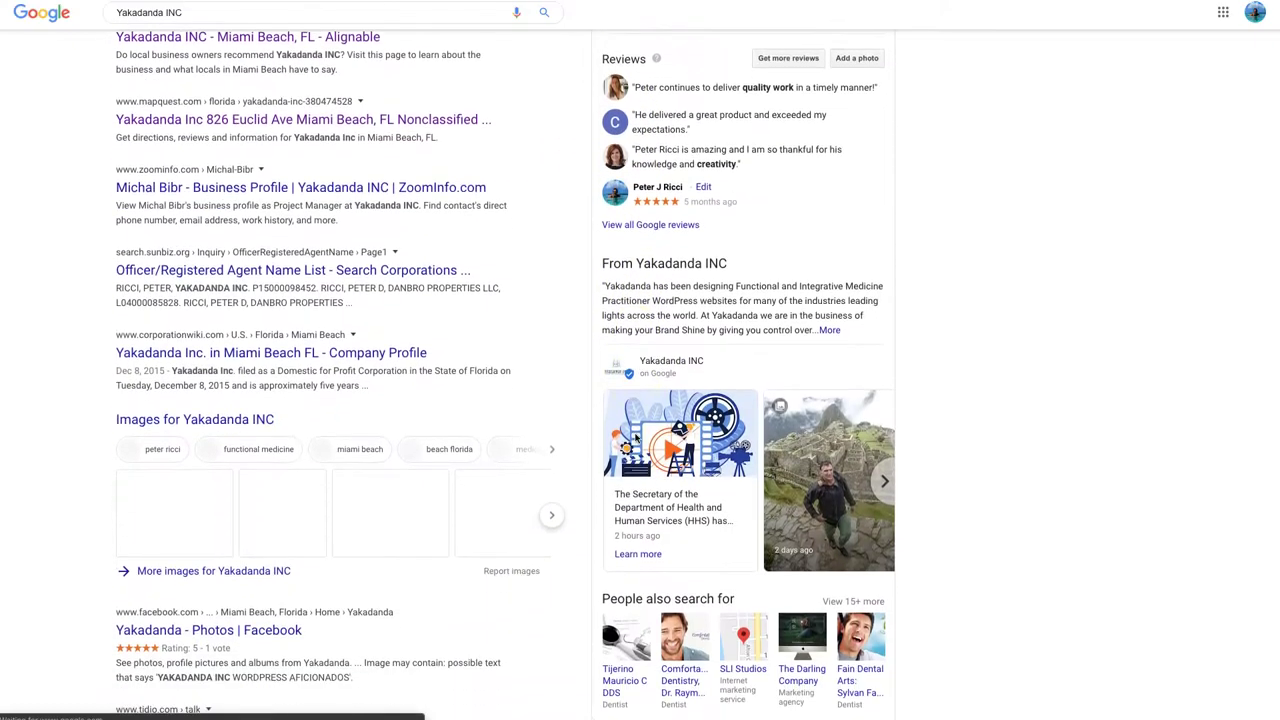
left_click(870, 465)
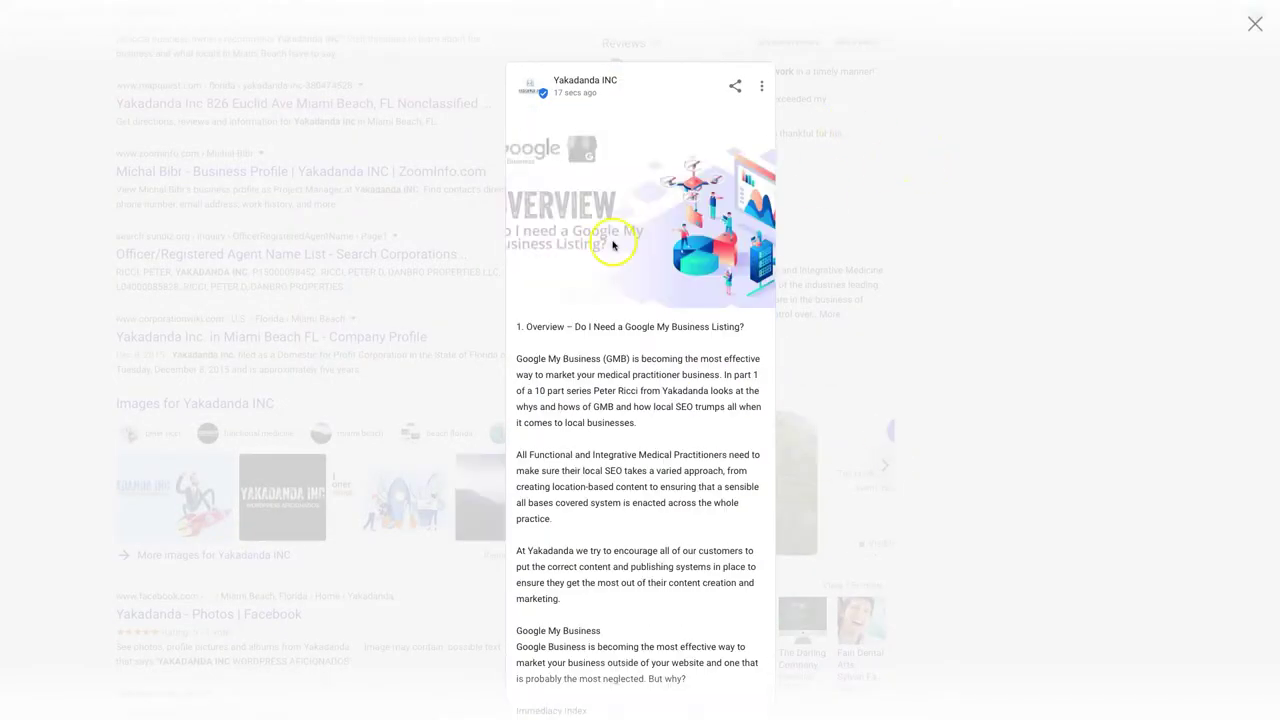
scroll(943, 243, "down", 5)
scroll(943, 243, "up", 4)
scroll(713, 297, "down", 1)
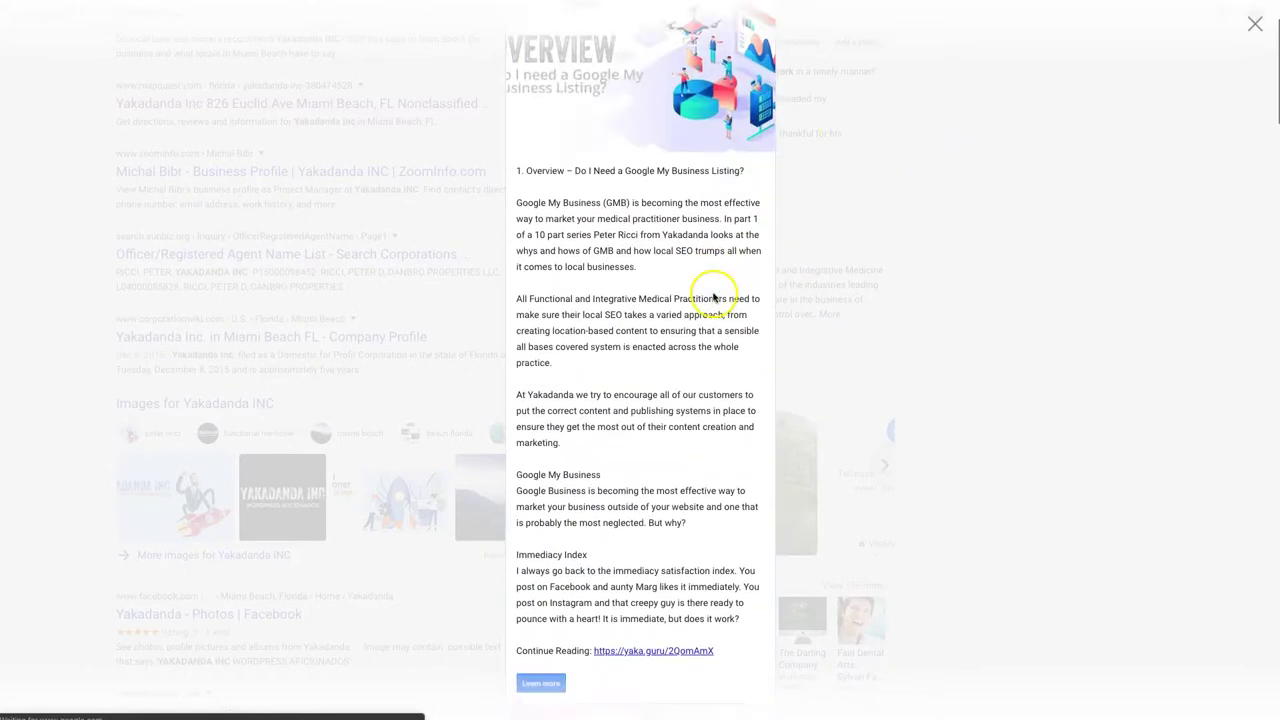
scroll(713, 297, "down", 4)
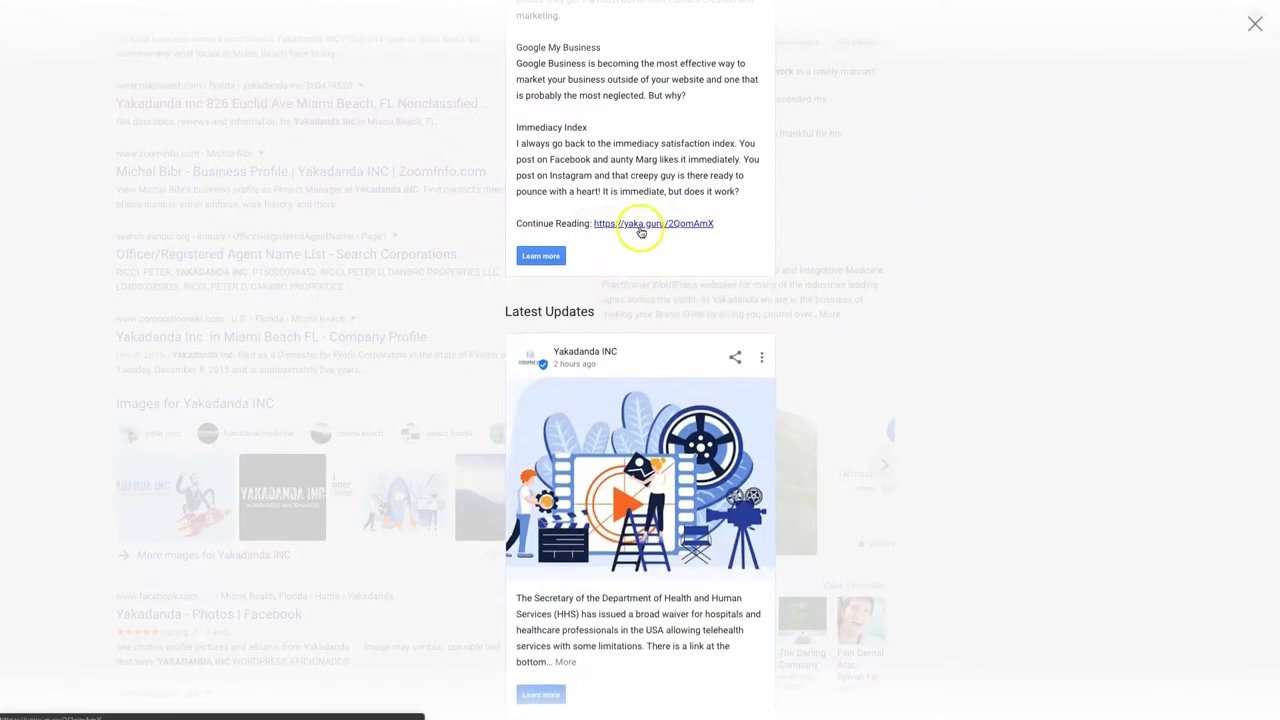
scroll(640, 230, "up", 6)
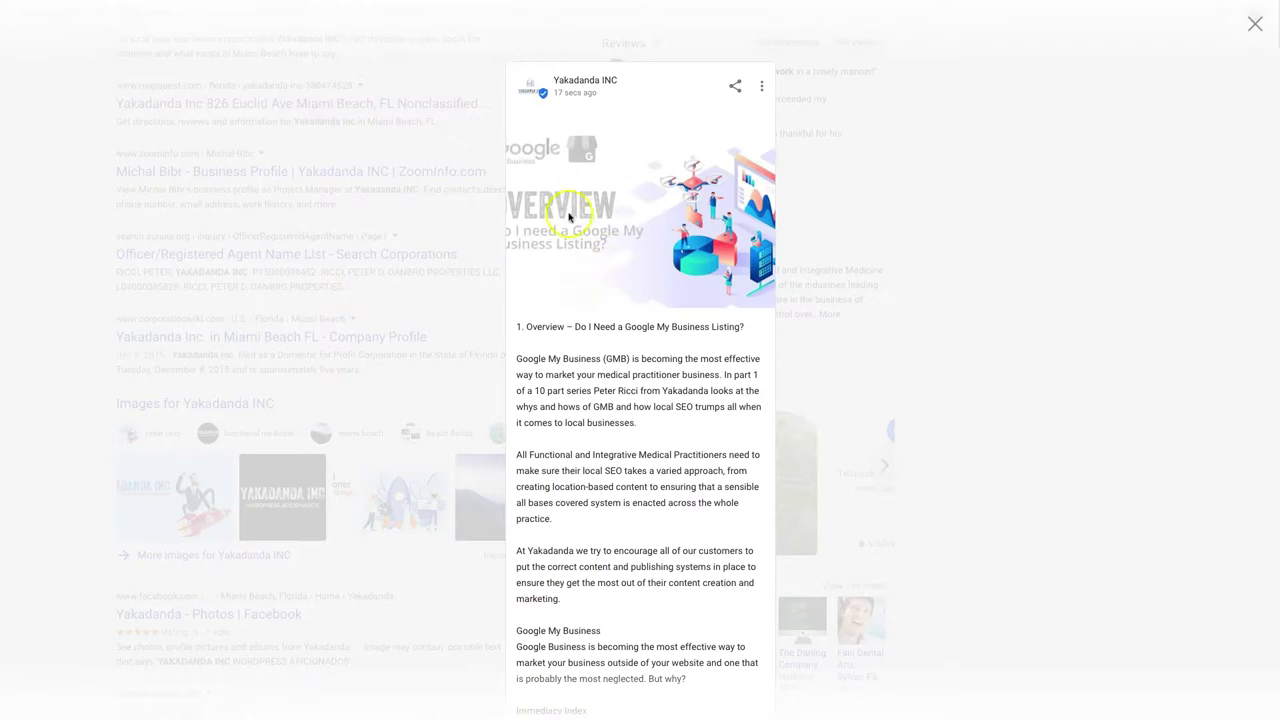
scroll(560, 290, "down", 5)
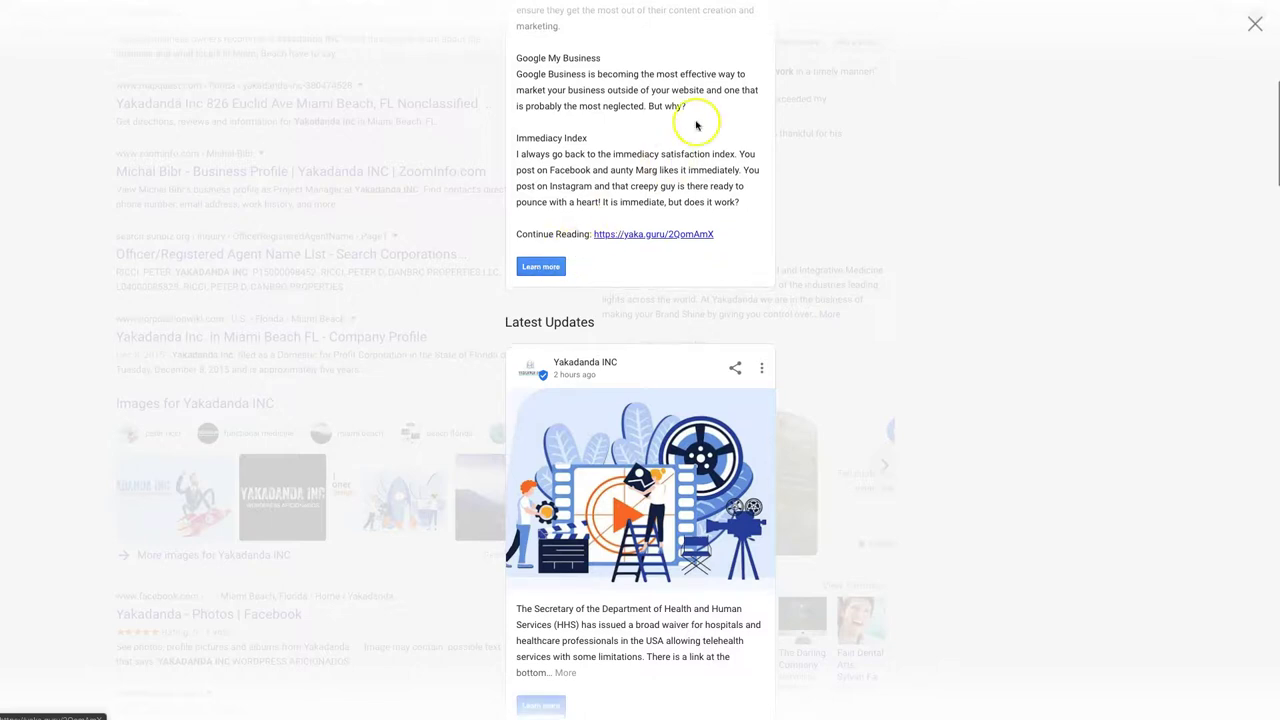
Close the post preview and show All posts to confirm the new overview post tops the feed.
left_click(963, 83)
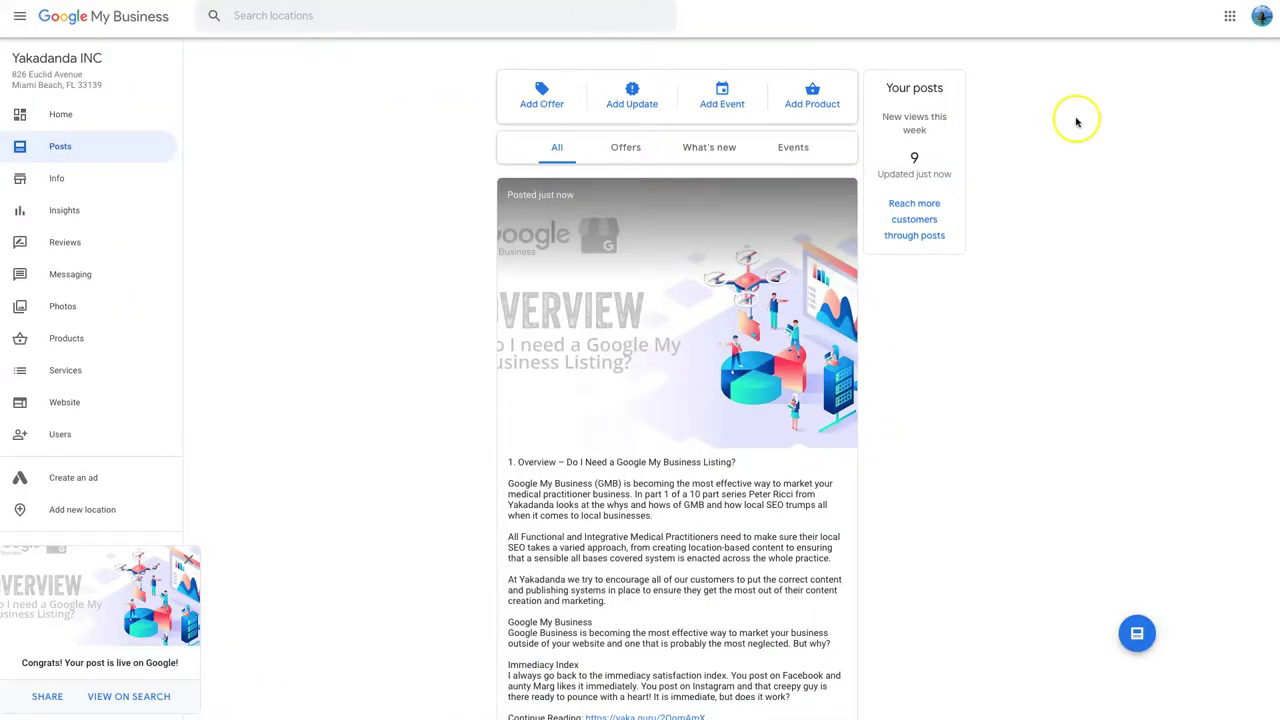
scroll(1074, 120, "down", 2)
scroll(1077, 122, "up", 2)
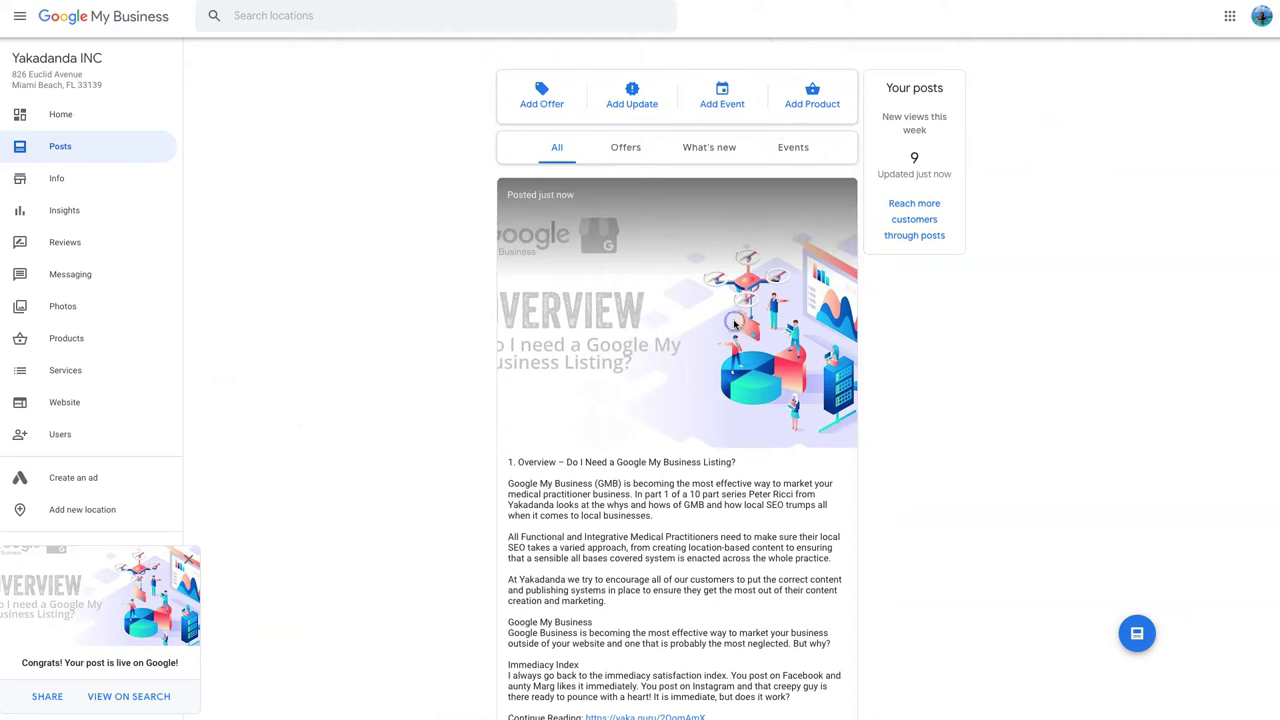
scroll(698, 318, "down", 5)
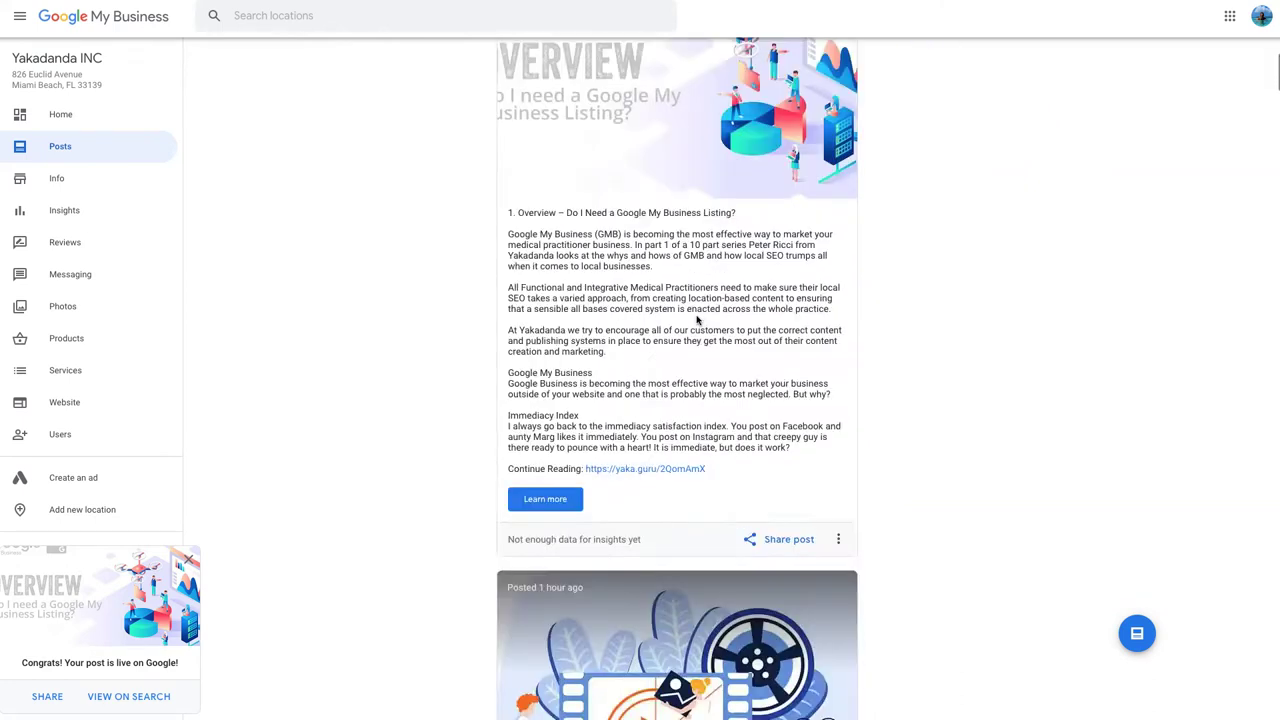
scroll(698, 318, "up", 5)
left_click(560, 149)
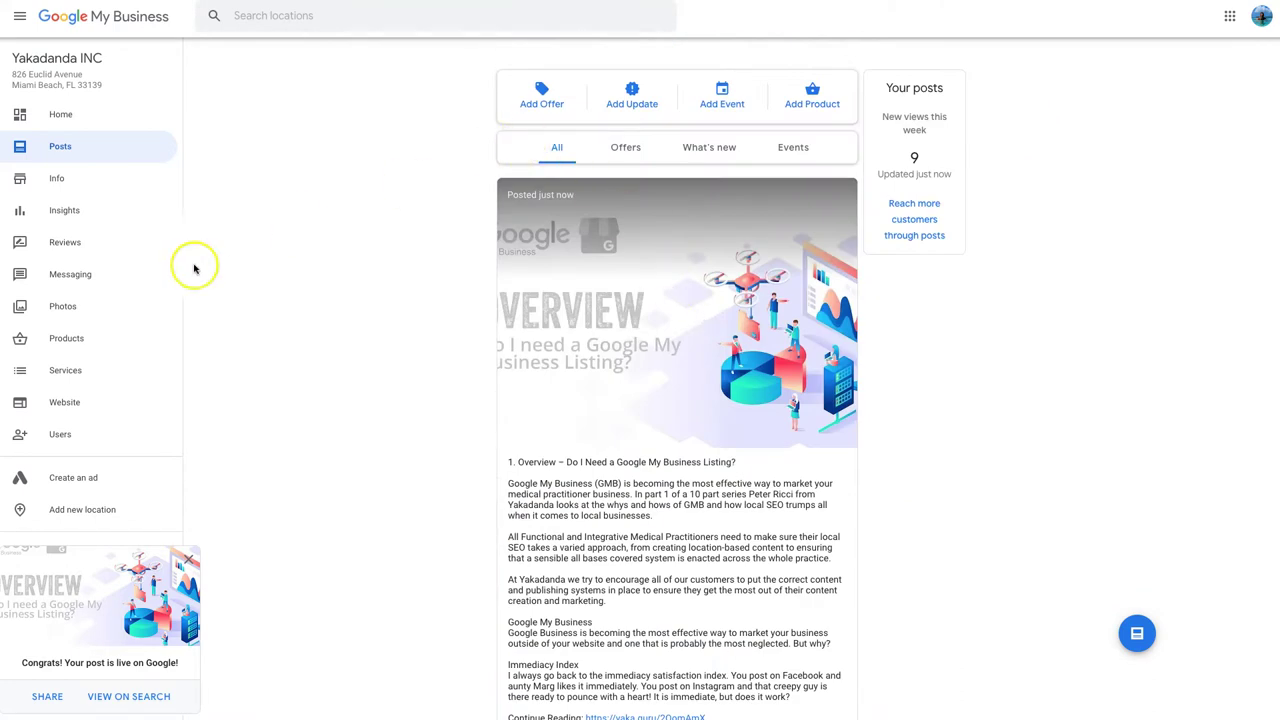